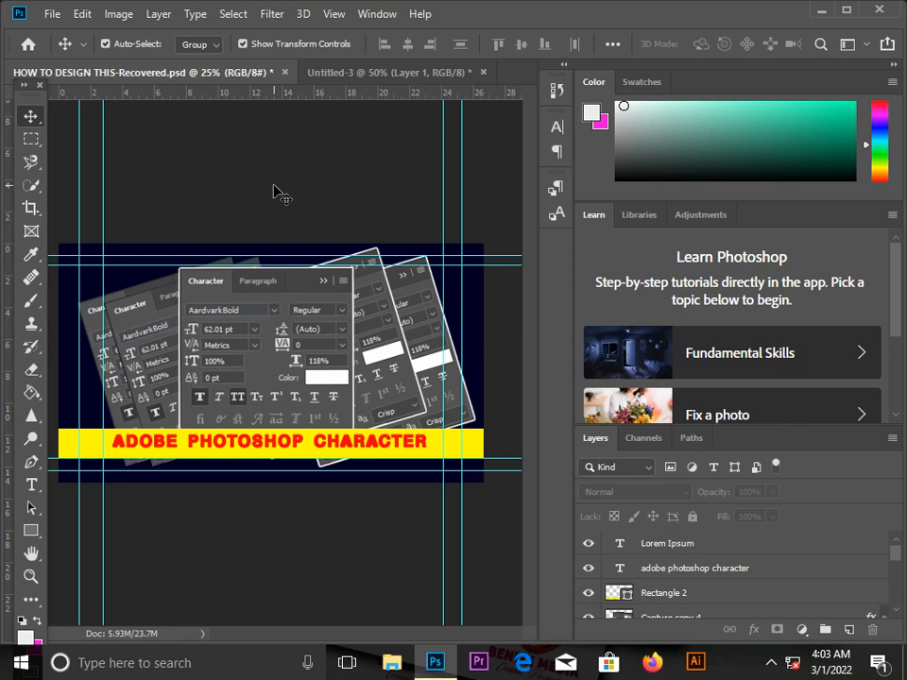
pyautogui.click(202, 288)
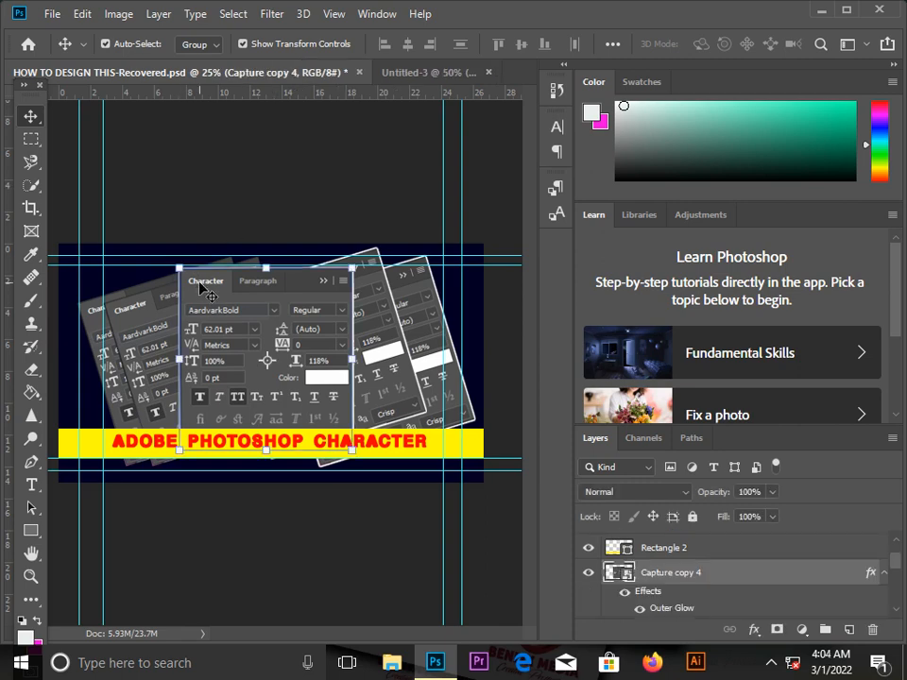
pyautogui.hotkey('ctrl', '+')
pyautogui.hotkey('ctrl', '+')
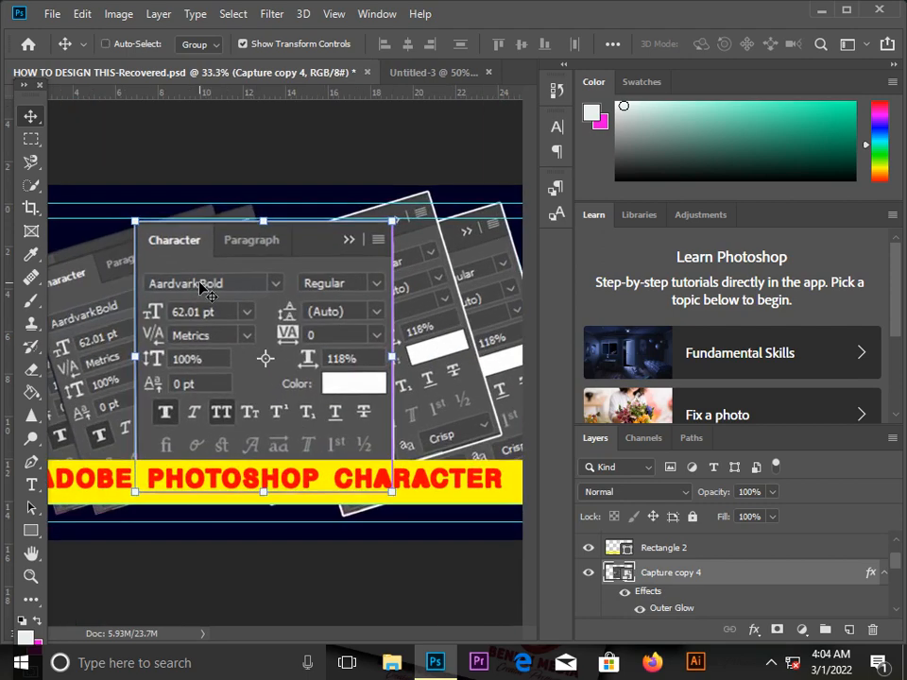
pyautogui.hotkey('ctrl', '-')
pyautogui.hotkey('ctrl', '-')
# Delete the four tilted Character panel screenshots behind the upright one, two on each side.
pyautogui.click(380, 335)
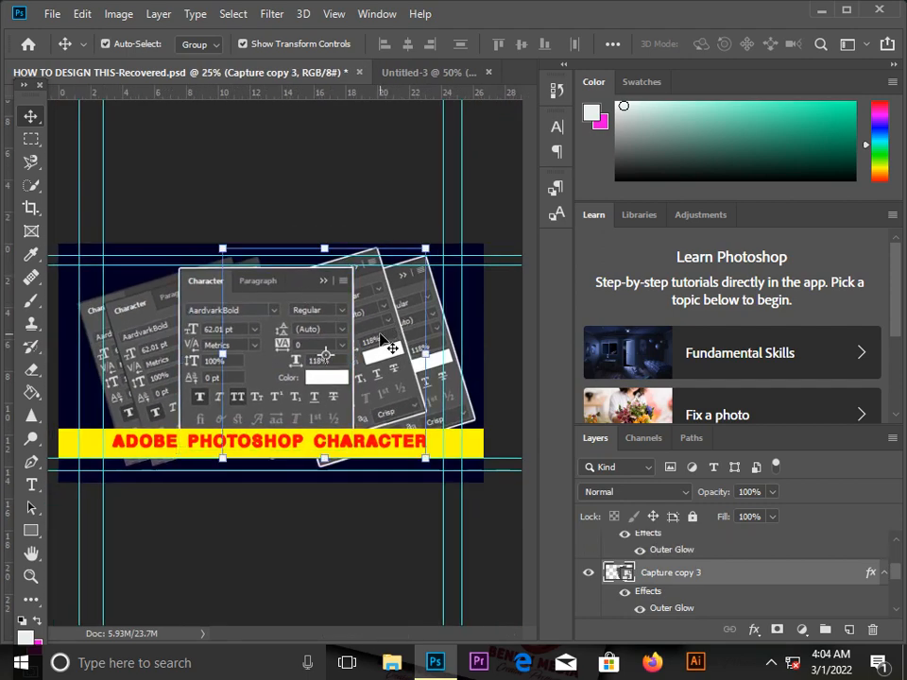
pyautogui.press('Delete')
pyautogui.click(380, 335)
pyautogui.press('Delete')
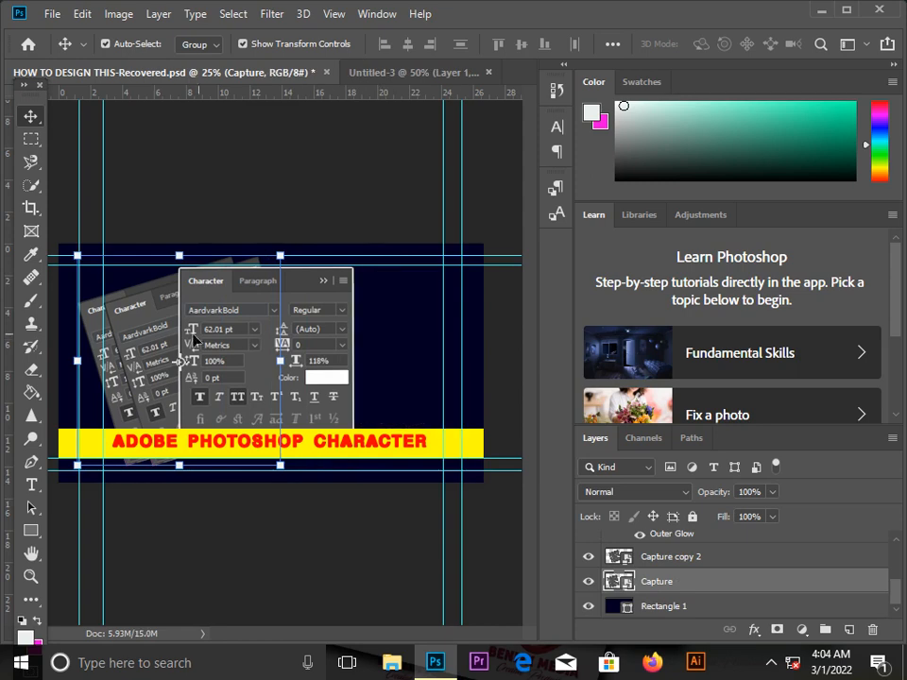
pyautogui.click(126, 343)
pyautogui.press('Delete')
pyautogui.press('Delete')
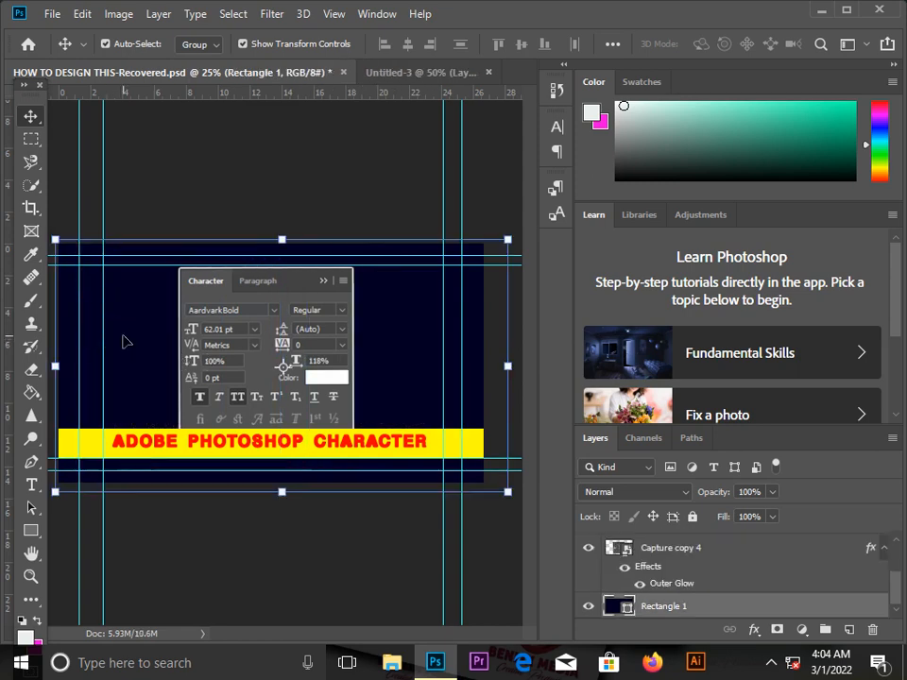
# Delete the yellow bar and the red "ADOBE PHOTOSHOP CHARACTER" title from the banner, and leave nothing selected.
pyautogui.click(281, 340)
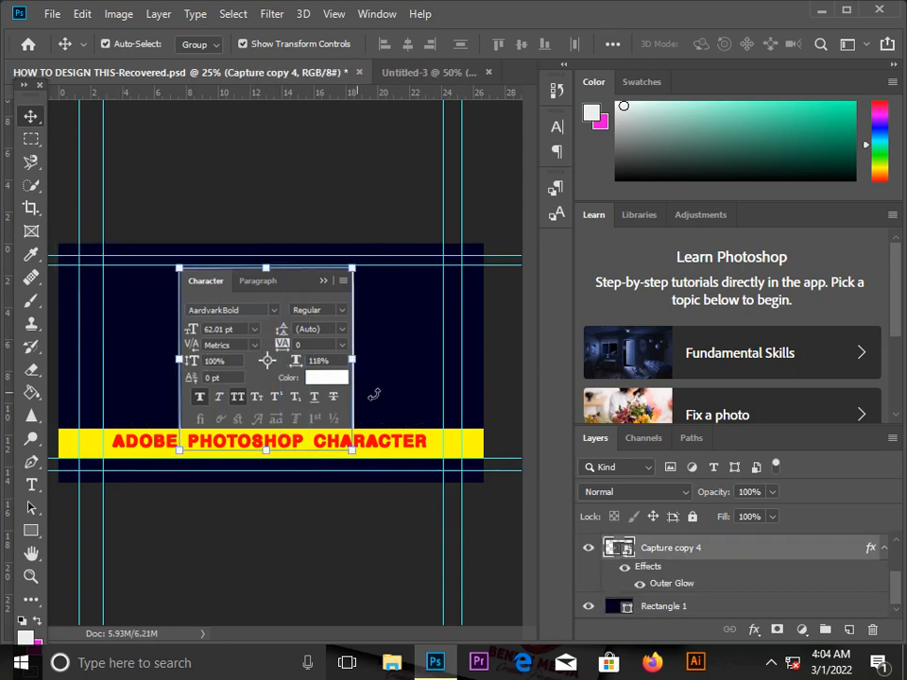
pyautogui.click(450, 457)
pyautogui.press('Delete')
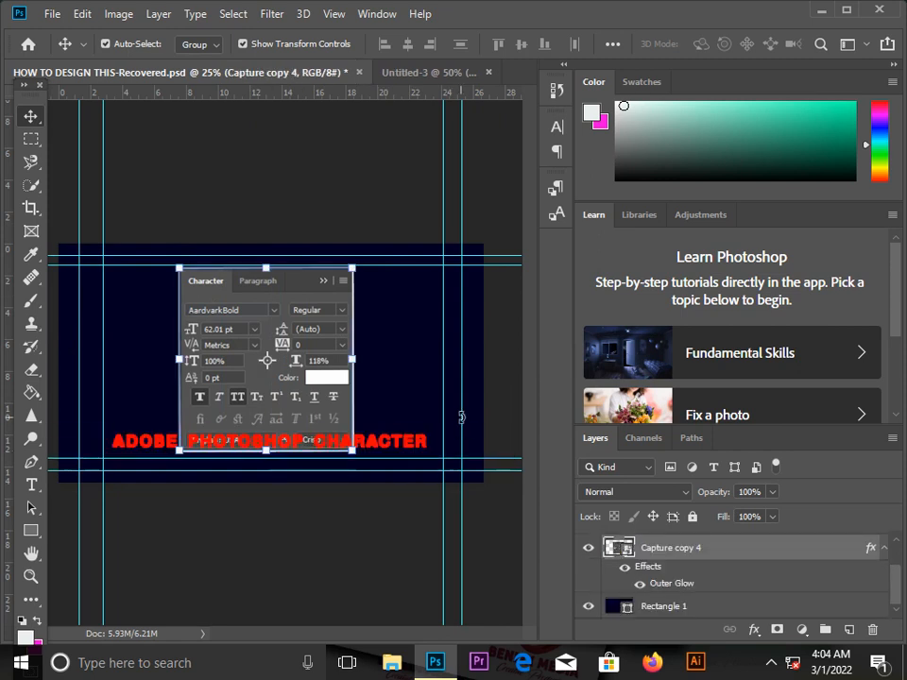
pyautogui.click(216, 169)
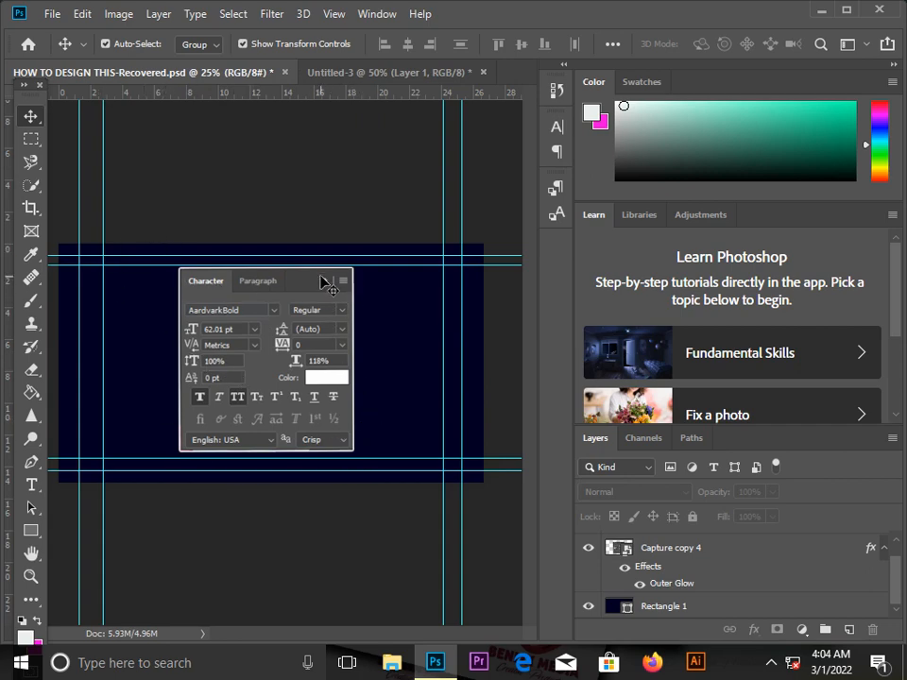
# Delete the remaining upright Character panel screenshot, leaving only the dark blue background on the banner.
pyautogui.hotkey('ctrl', '+')
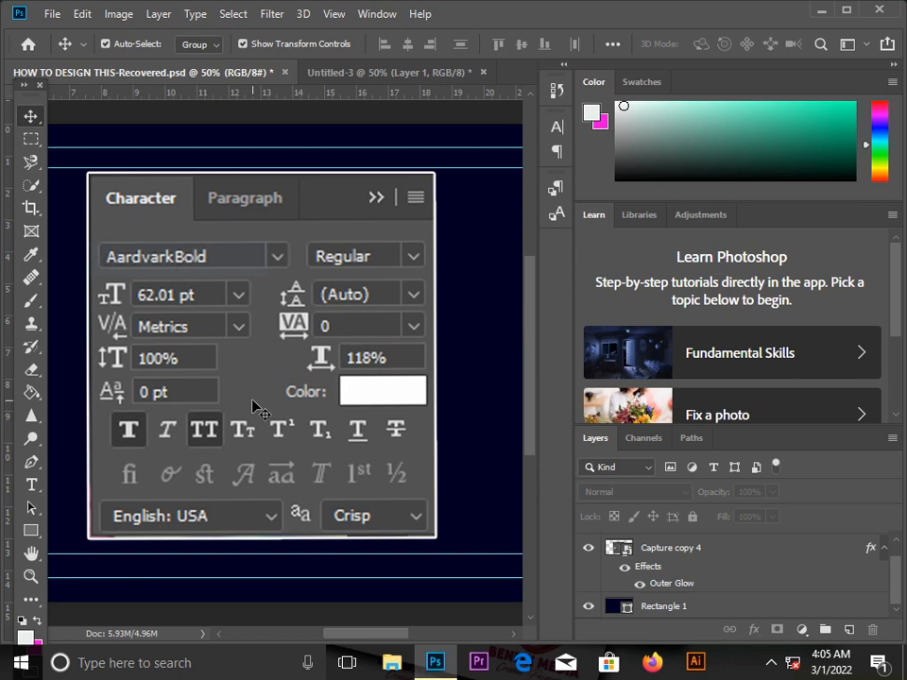
pyautogui.click(31, 485)
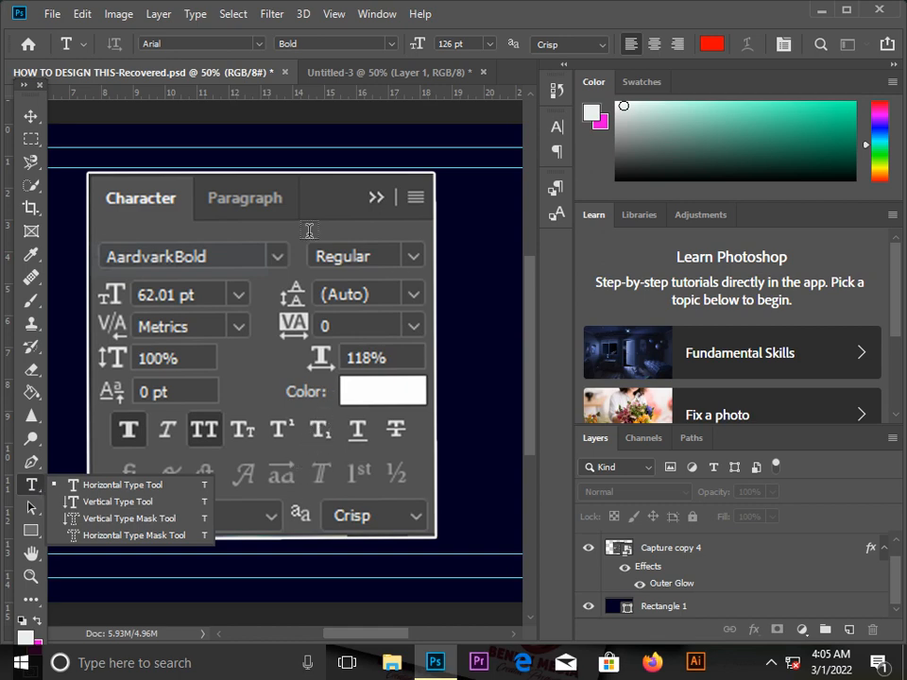
pyautogui.click(30, 116)
pyautogui.click(255, 219)
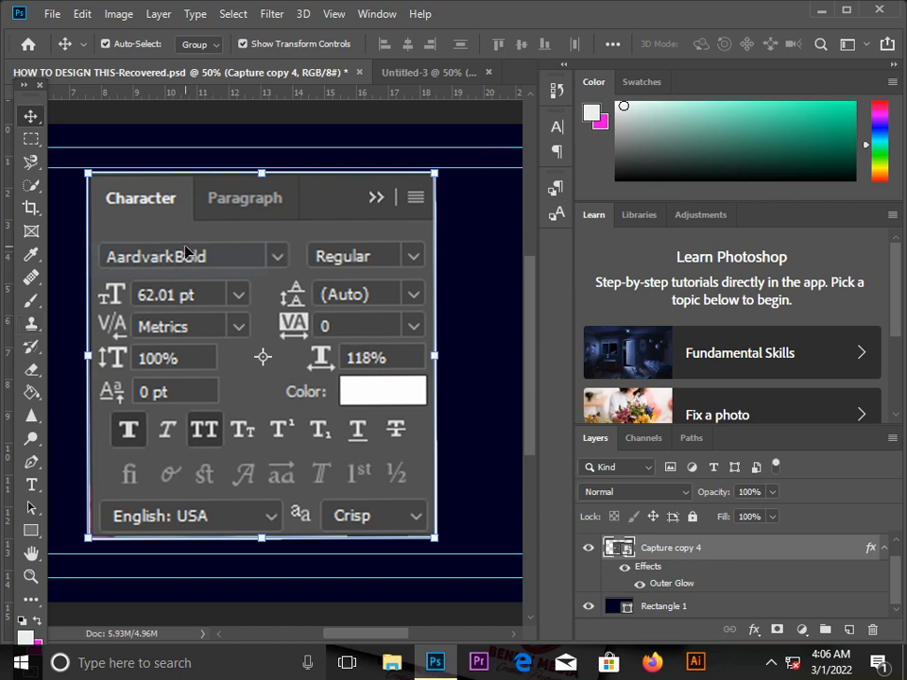
pyautogui.press('Delete')
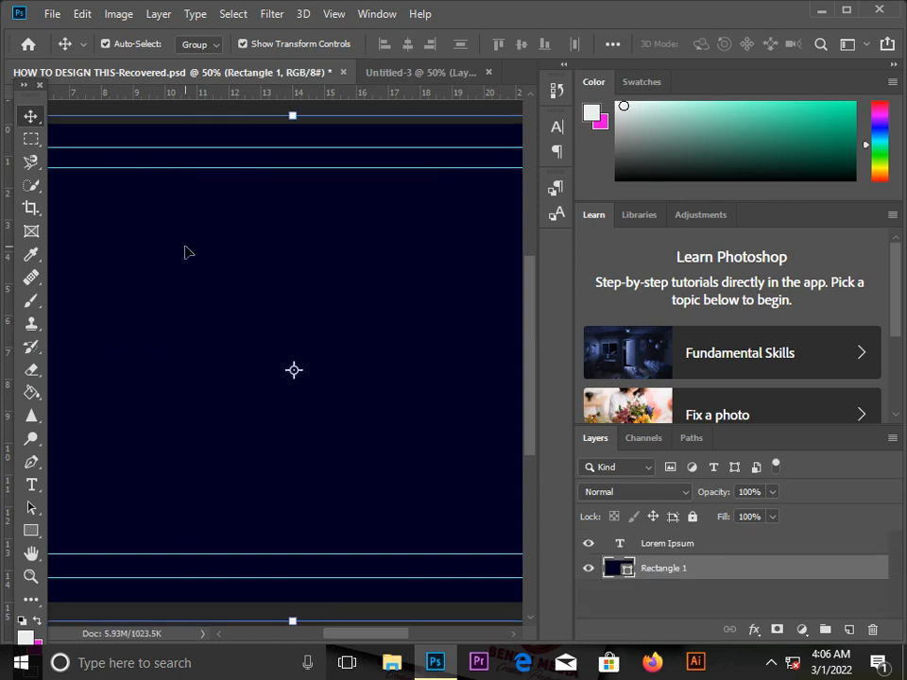
# Switch to the Untitled-3 document and shift the floating tools palette slightly away from the window edge.
pyautogui.click(387, 73)
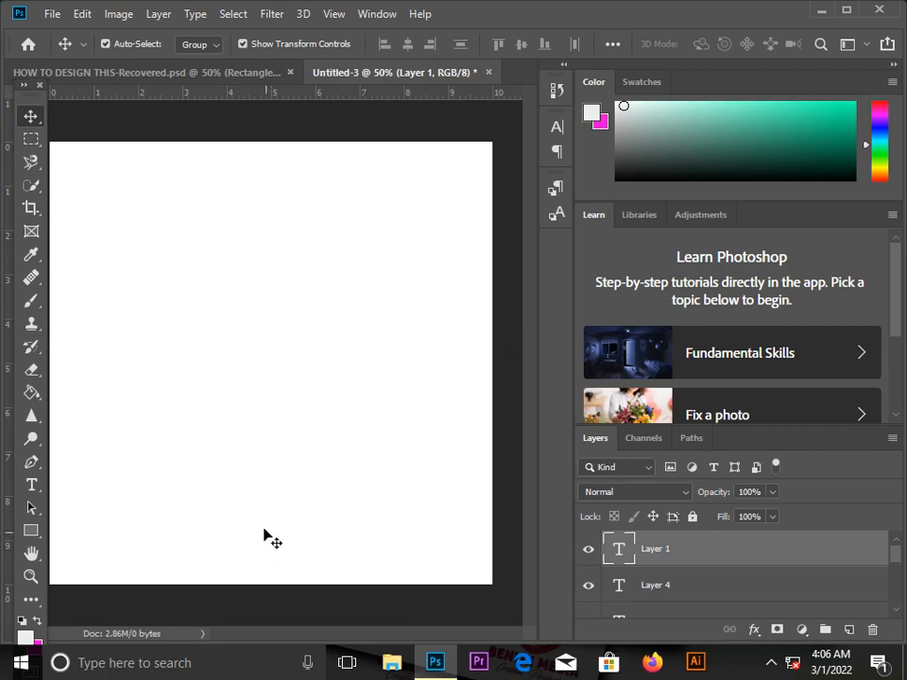
pyautogui.click(45, 19)
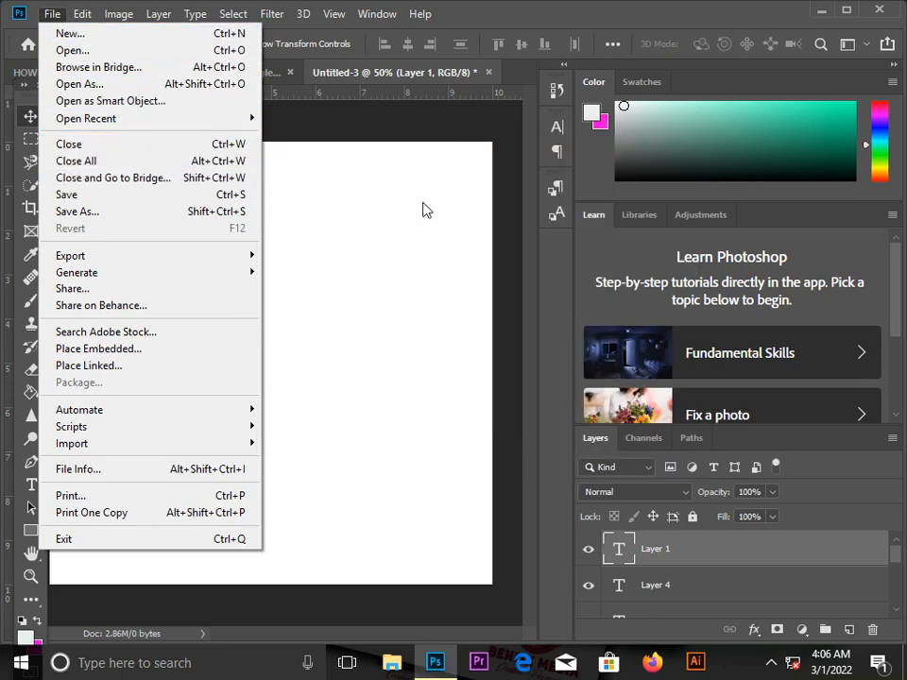
pyautogui.click(371, 219)
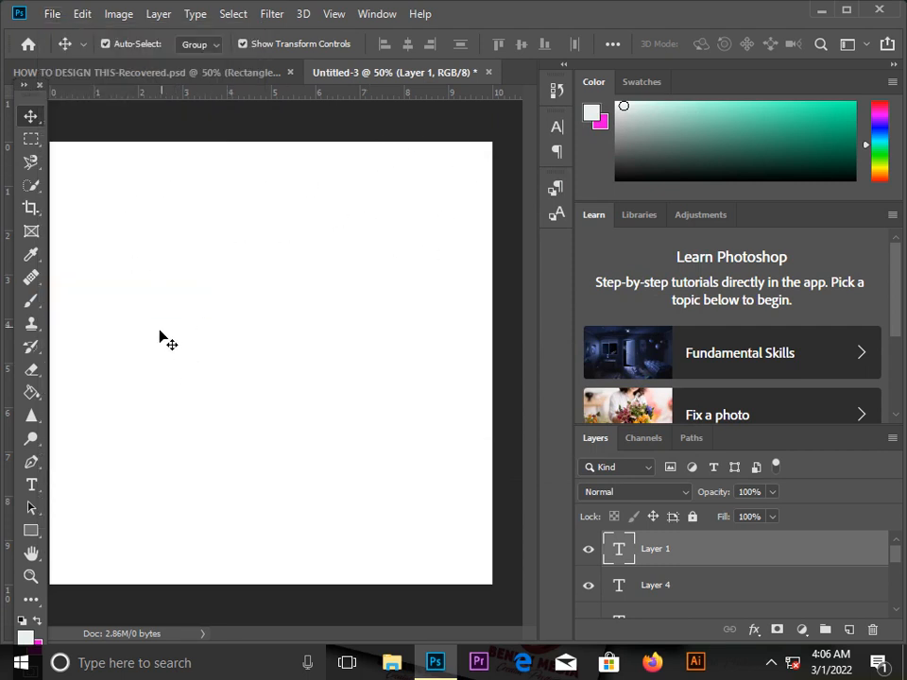
pyautogui.moveTo(28, 92); pyautogui.dragTo(38, 117)
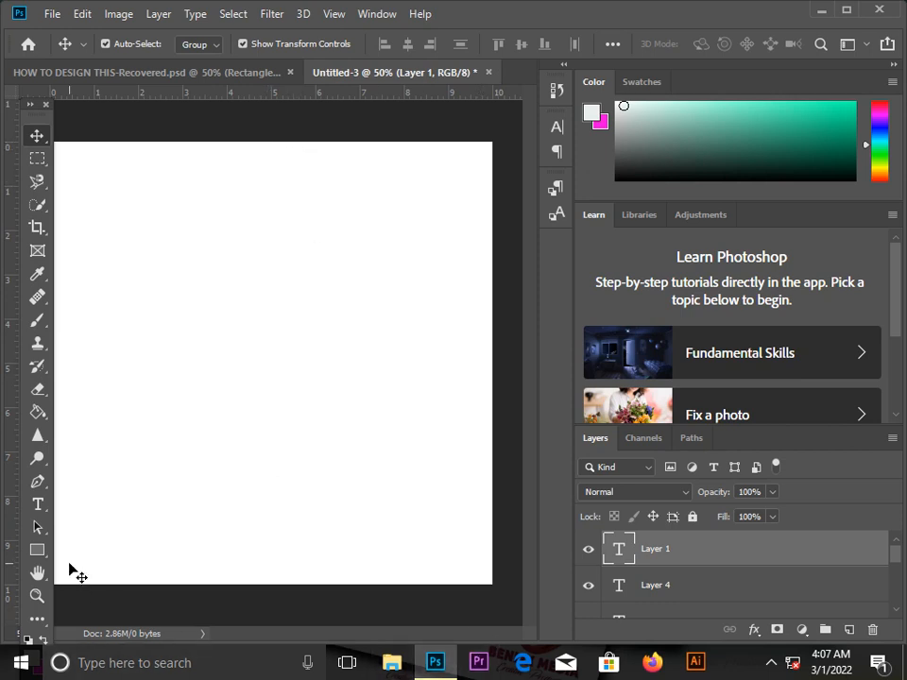
pyautogui.hotkey('ctrl', '-')
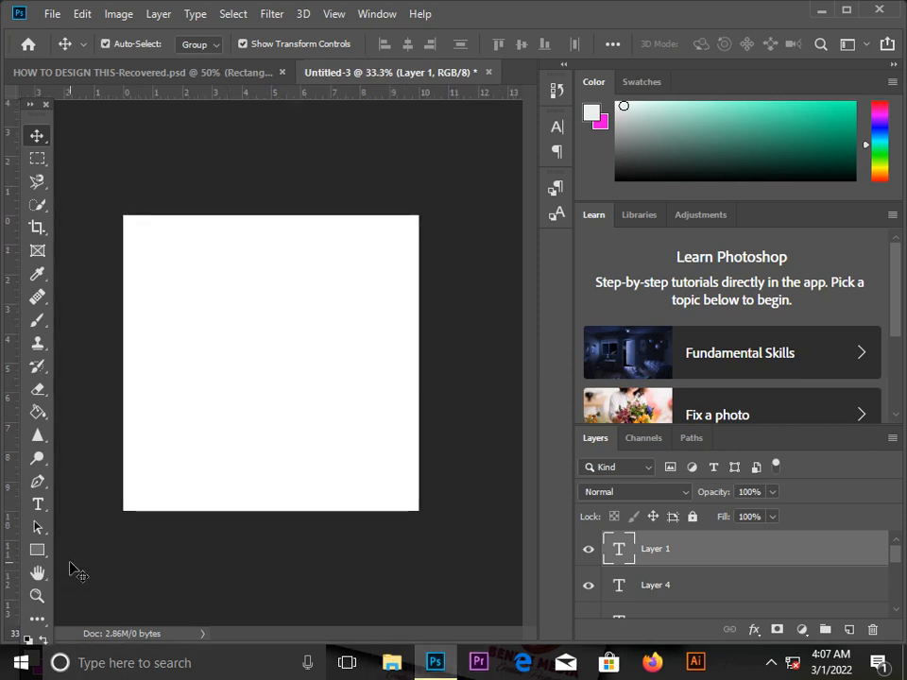
pyautogui.hotkey('ctrl', '+')
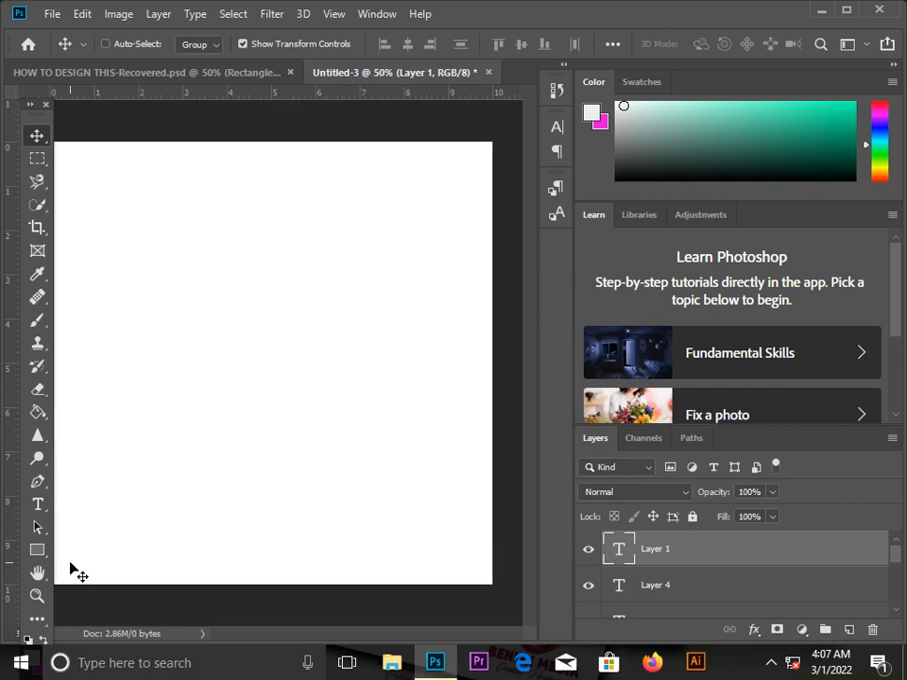
pyautogui.hotkey('ctrl', '-')
pyautogui.hotkey('ctrl', '+')
# Expand the docked Character panel, toggle the Auto-Show Hidden Panels option, and collapse the panel again.
pyautogui.click(557, 127)
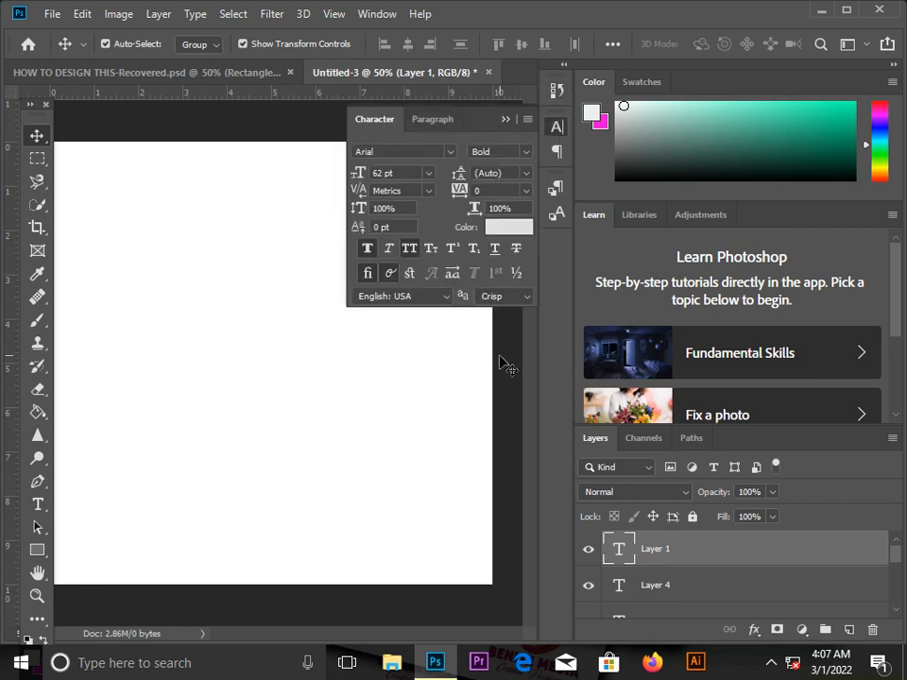
pyautogui.click(500, 361)
pyautogui.rightClick(558, 123)
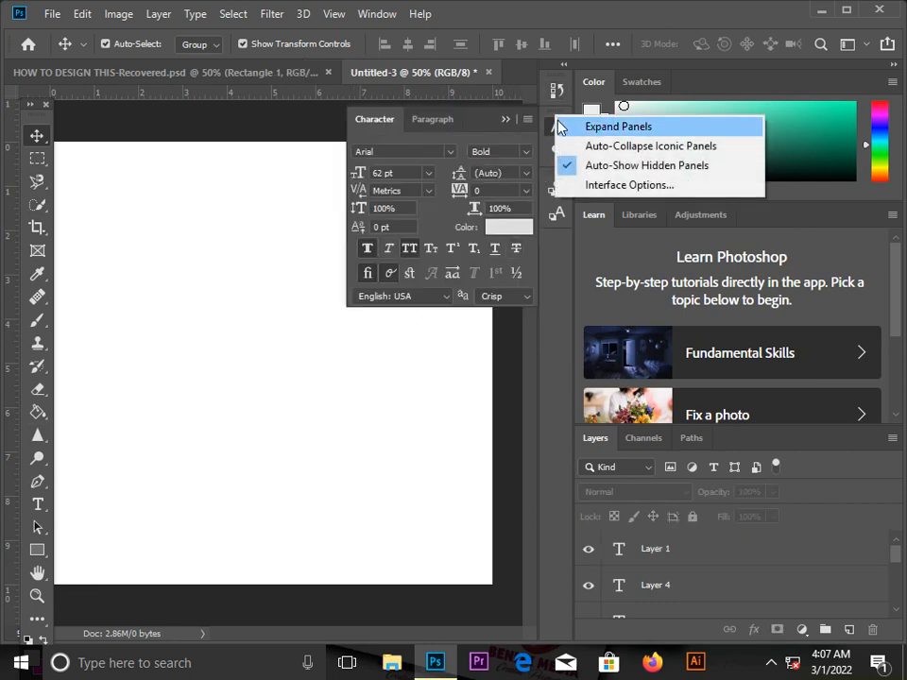
pyautogui.click(575, 168)
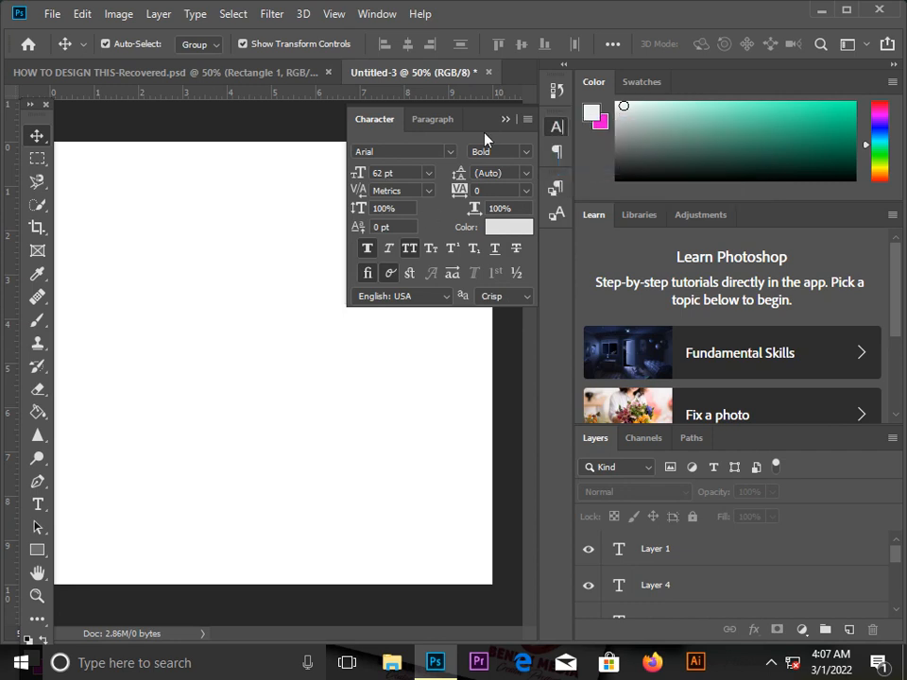
pyautogui.rightClick(562, 128)
pyautogui.click(508, 404)
pyautogui.click(505, 119)
# View the Character panel's type settings from the collapsed dock and close it again.
pyautogui.rightClick(316, 248)
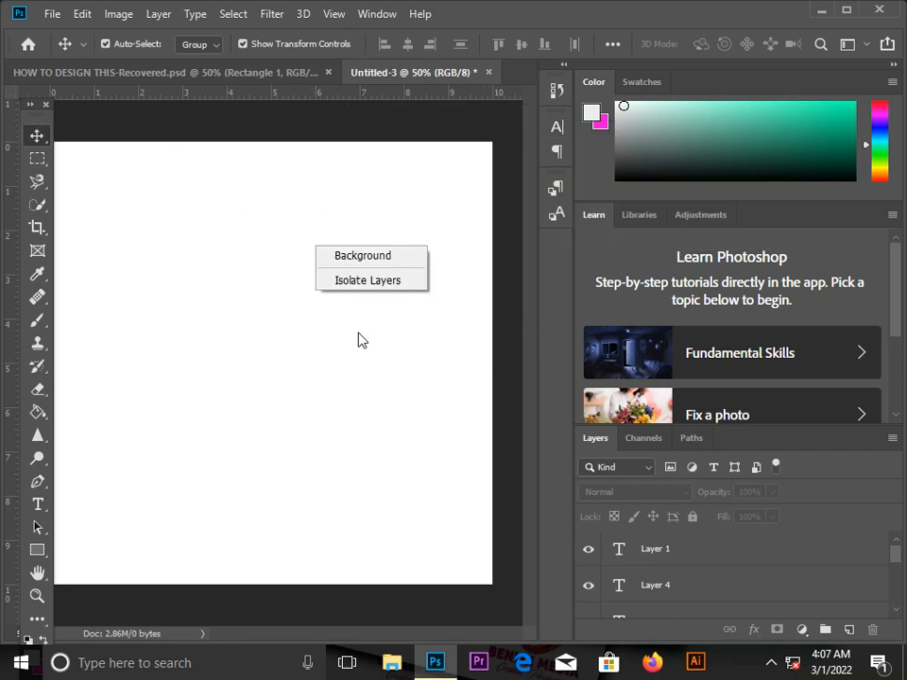
pyautogui.click(555, 97)
pyautogui.click(558, 125)
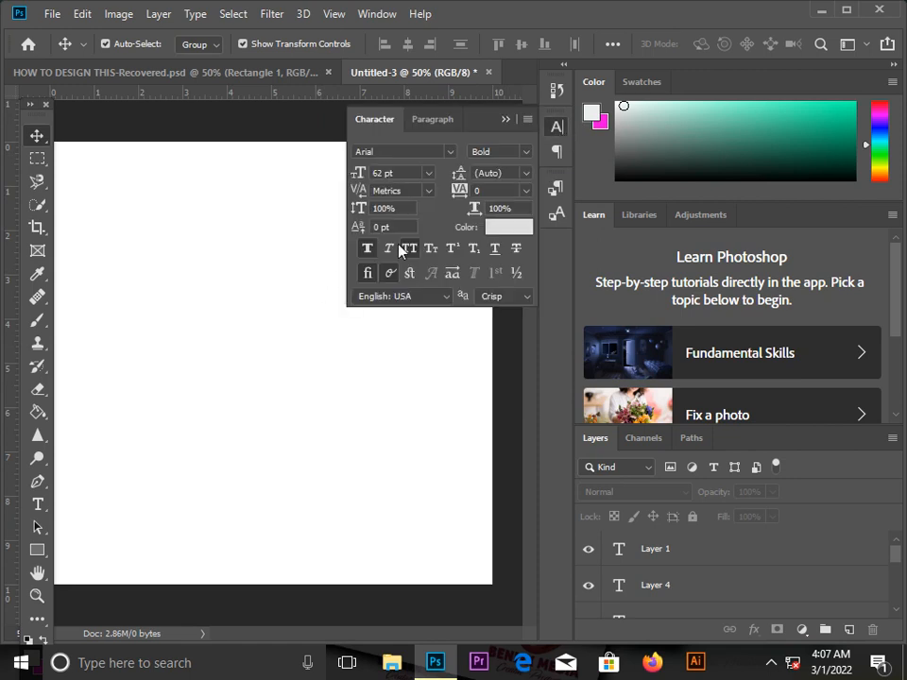
pyautogui.click(556, 128)
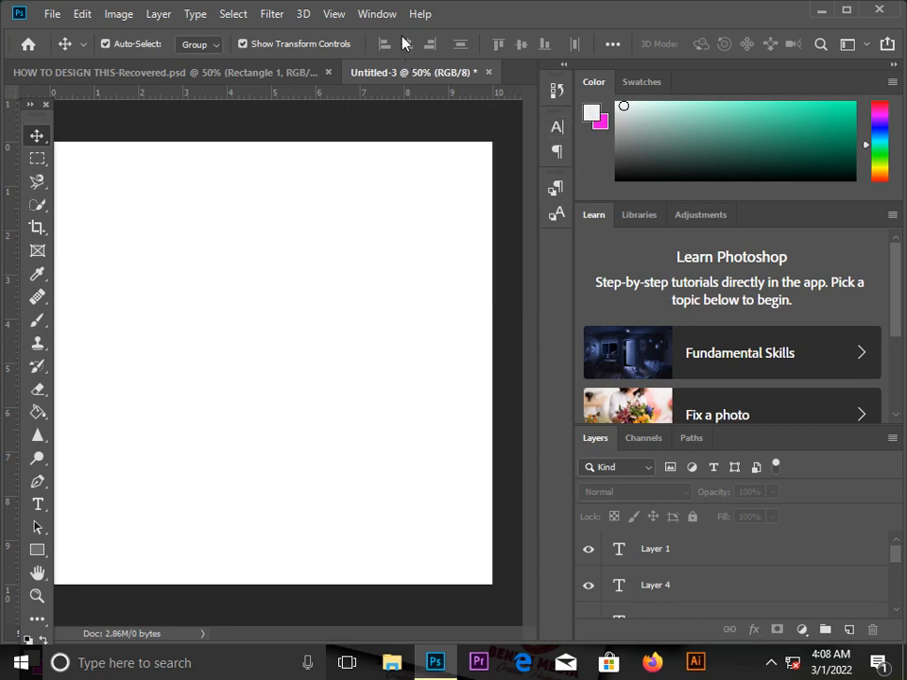
# Enable the Character panel in the list of available panels, check its entry there, and collapse it.
pyautogui.click(375, 16)
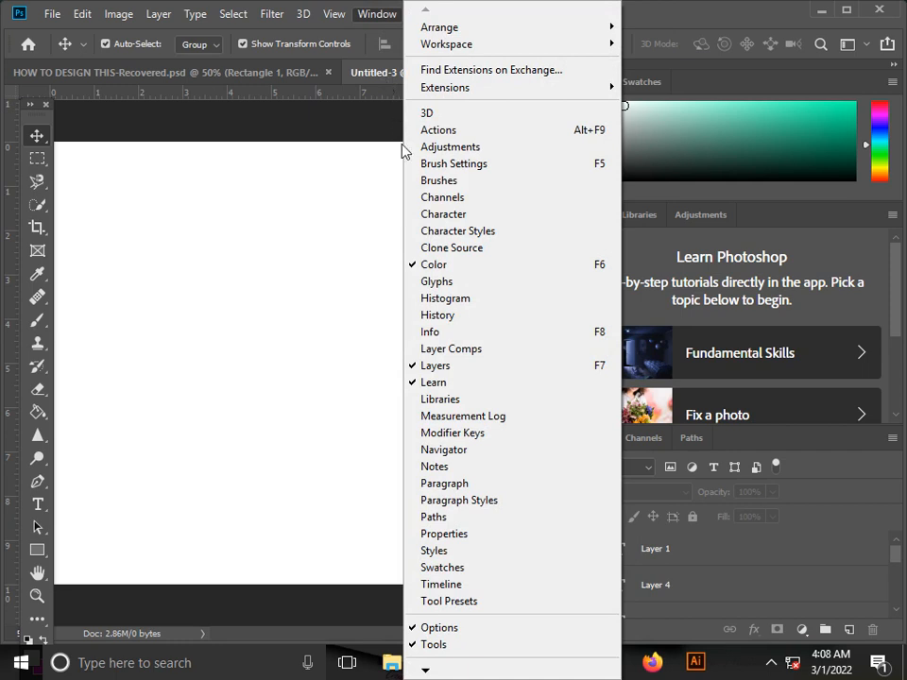
pyautogui.click(462, 215)
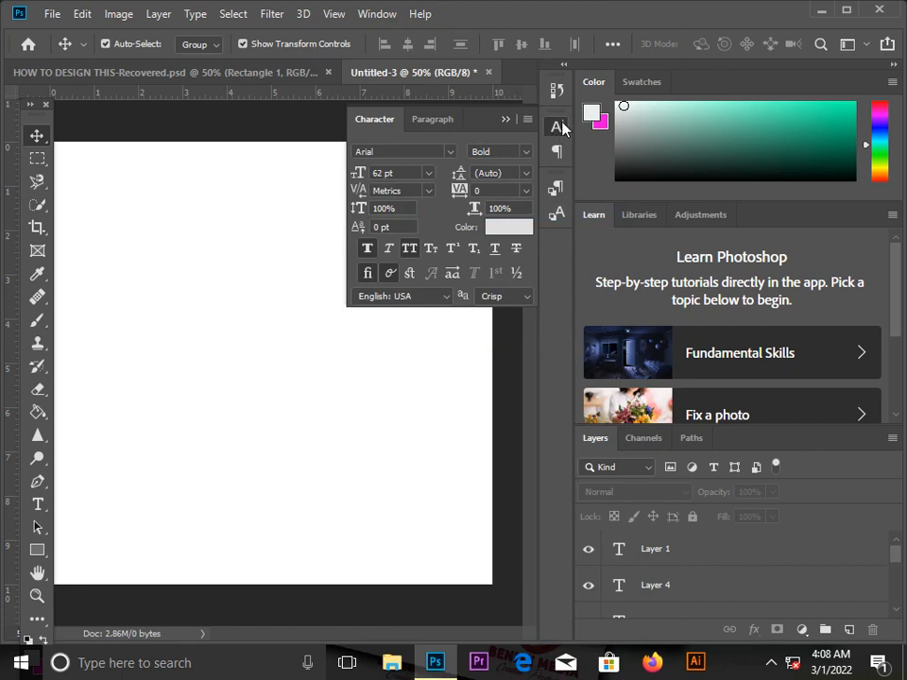
pyautogui.click(386, 14)
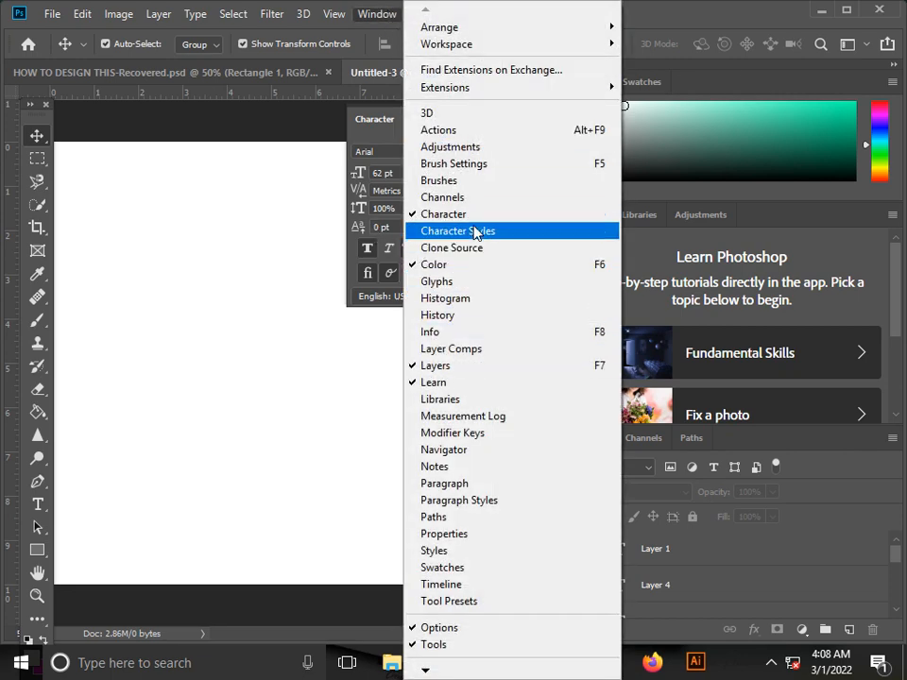
pyautogui.click(305, 125)
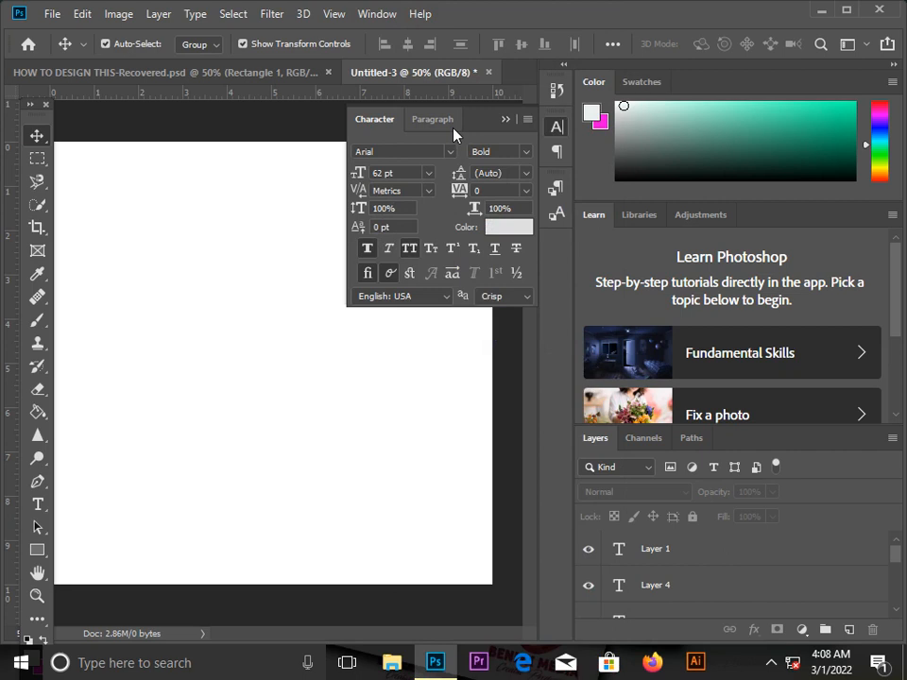
pyautogui.click(507, 121)
# Add a horizontal line of text reading "BENLIX MEDIA" across the middle of the white canvas.
pyautogui.click(42, 504)
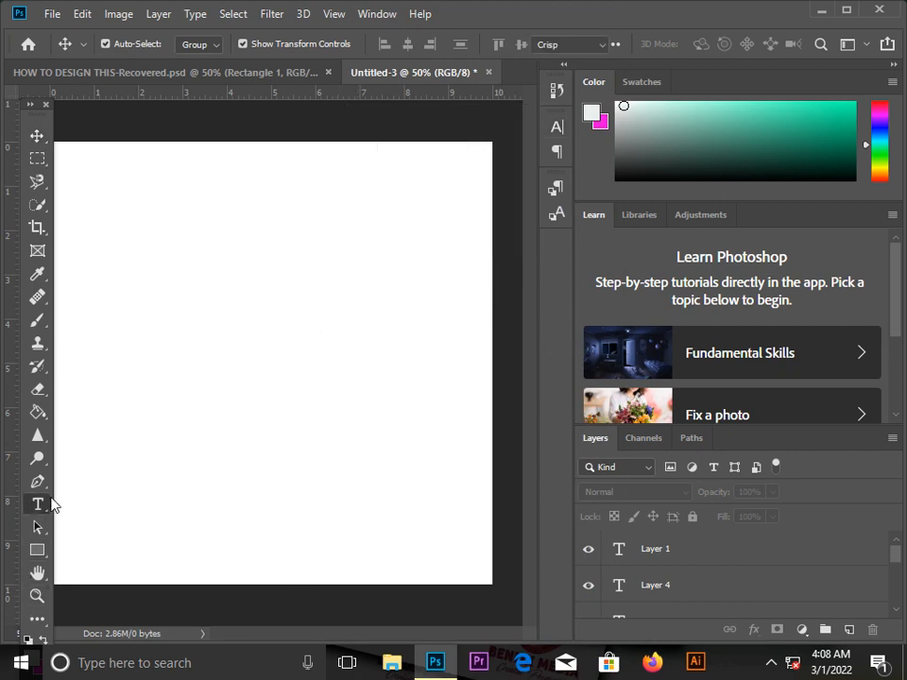
pyautogui.click(128, 373)
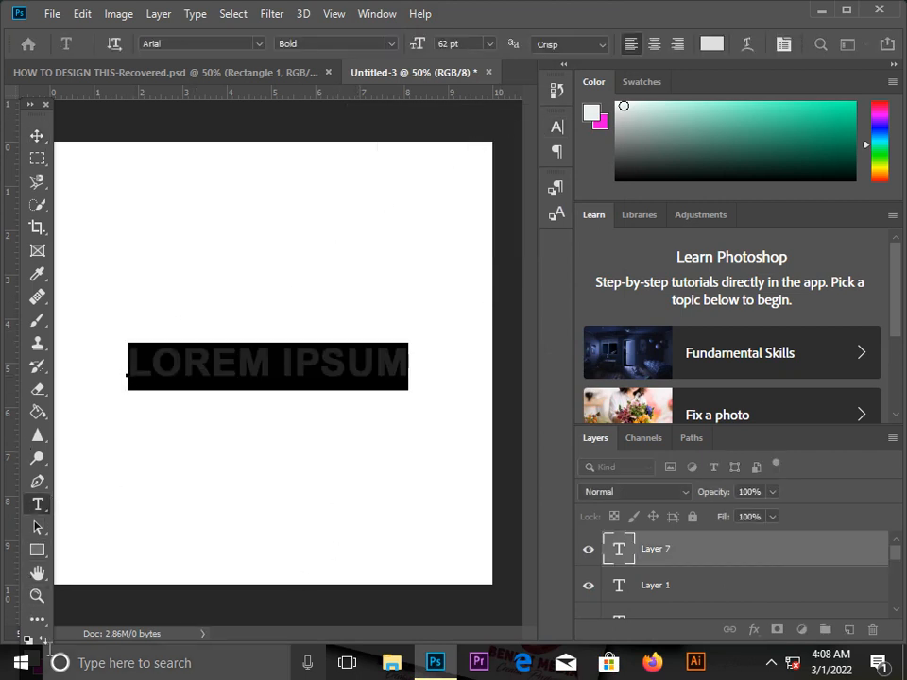
pyautogui.write('B')
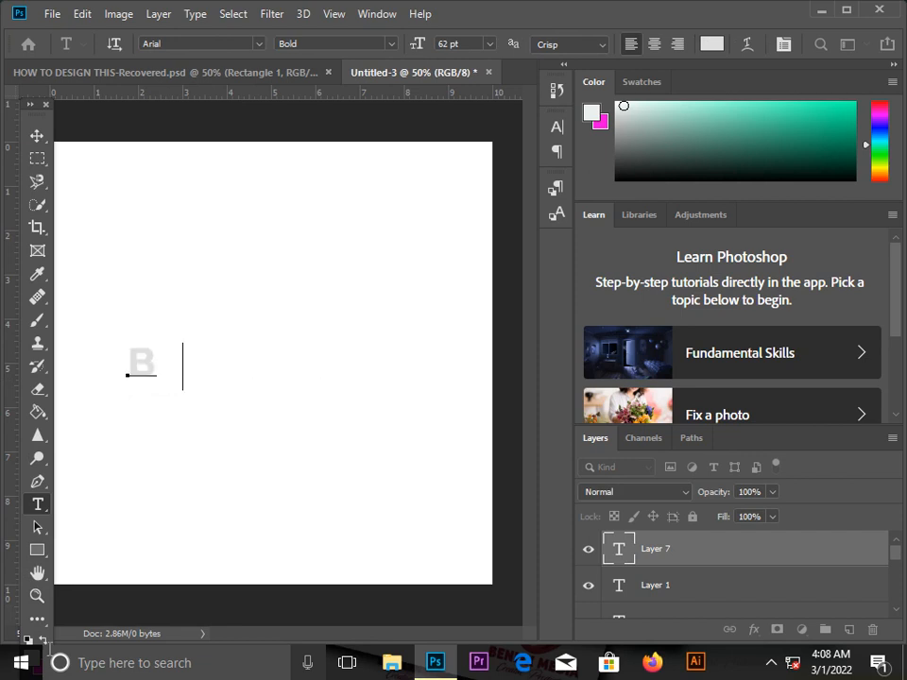
pyautogui.write('ENLIX')
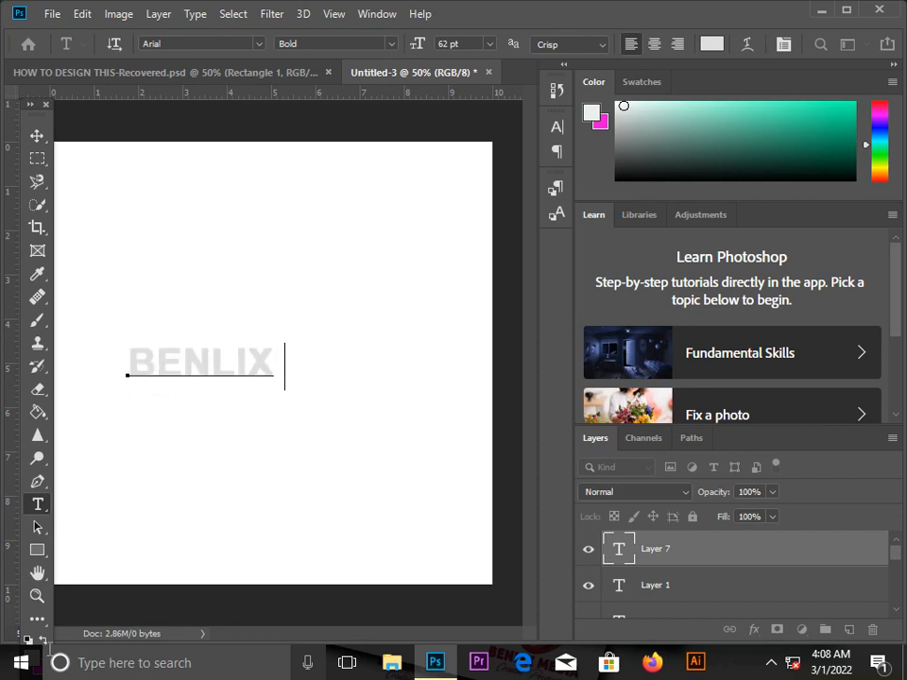
pyautogui.write(' MEDIA')
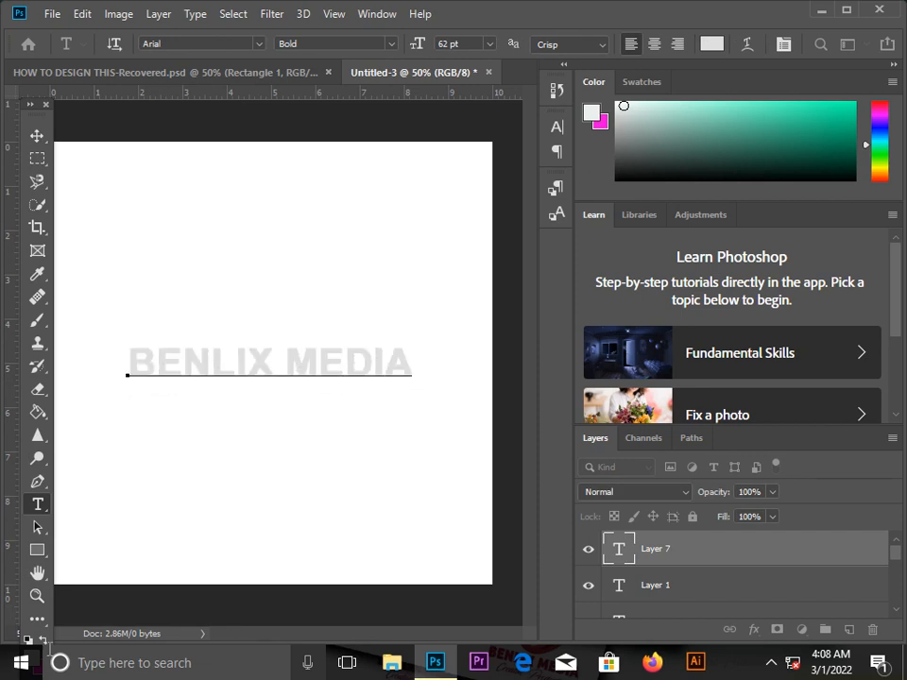
# Change the colour of the BENLIX MEDIA text to dark red, hex 6b2a2a.
pyautogui.tripleClick(225, 347)
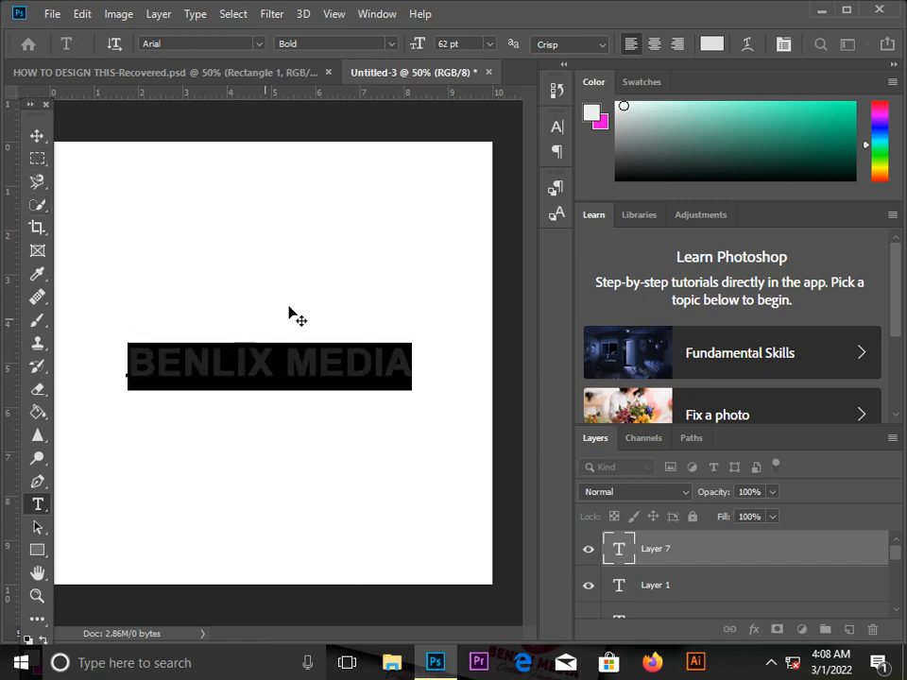
pyautogui.click(711, 45)
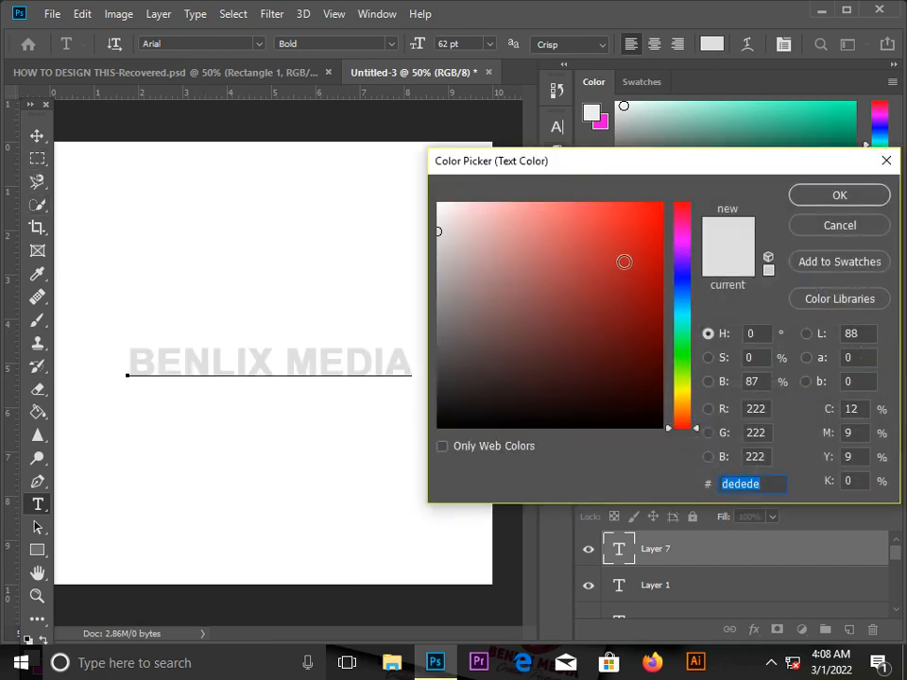
pyautogui.click(541, 291)
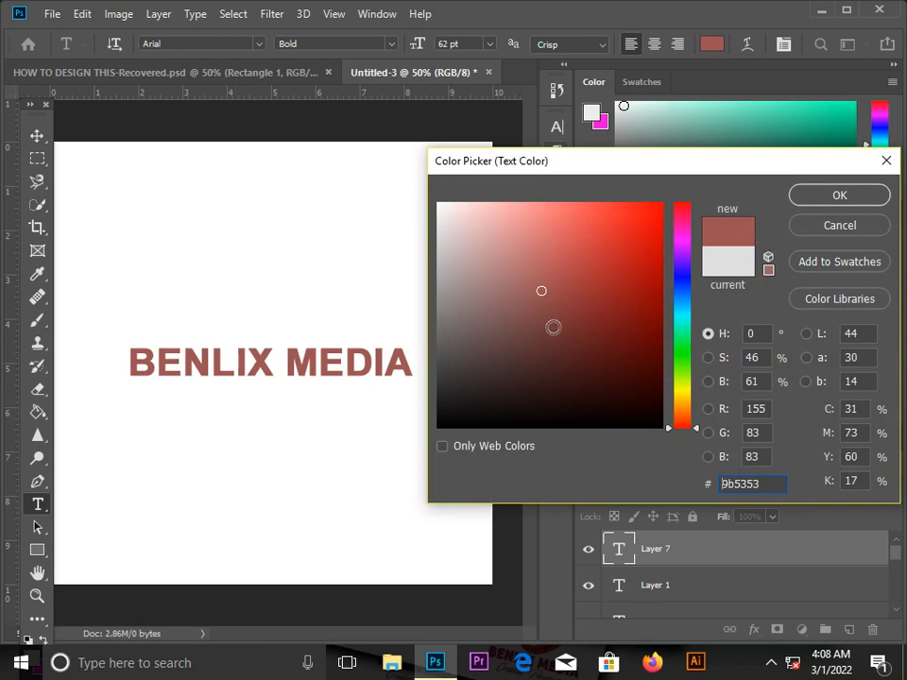
pyautogui.click(578, 332)
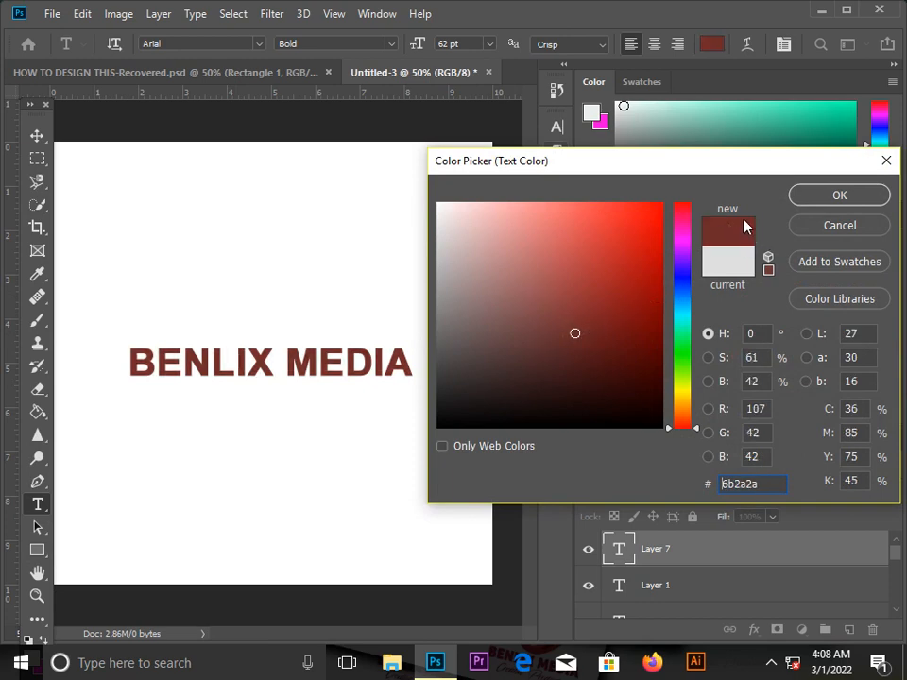
pyautogui.click(808, 197)
# Enlarge the BENLIX MEDIA text to about 108%, shift it slightly down and toward the canvas's left edge, and open the Character panel.
pyautogui.click(37, 135)
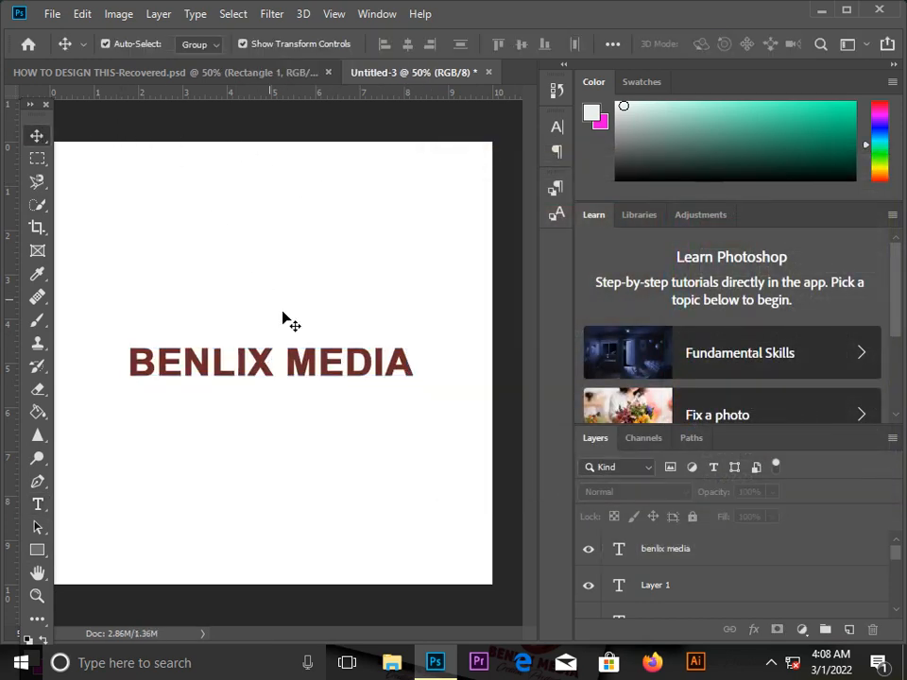
pyautogui.moveTo(324, 361); pyautogui.dragTo(297, 349)
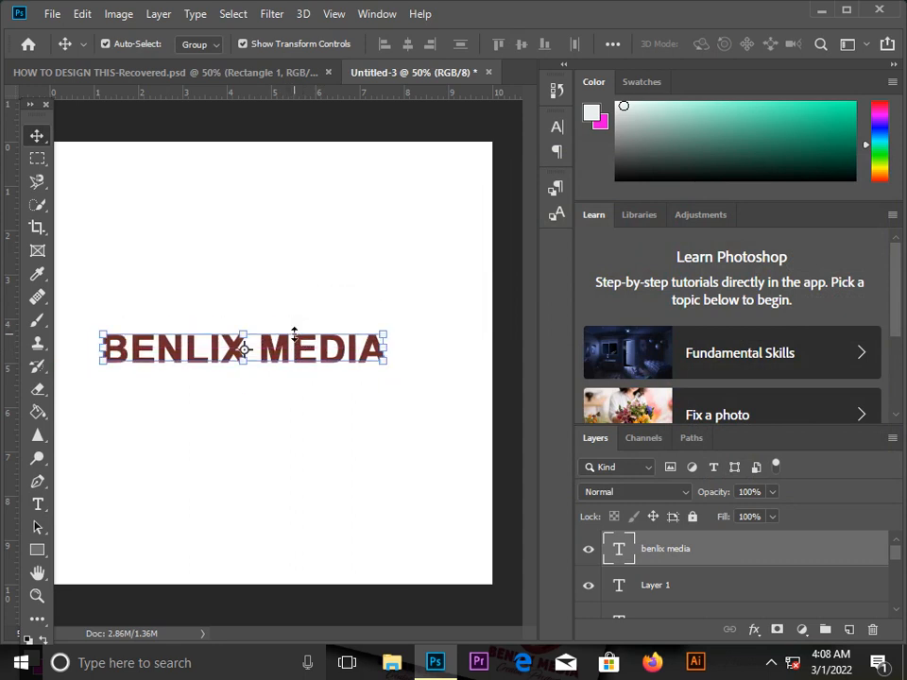
pyautogui.moveTo(382, 361); pyautogui.dragTo(407, 376)
pyautogui.moveTo(302, 355); pyautogui.dragTo(289, 381)
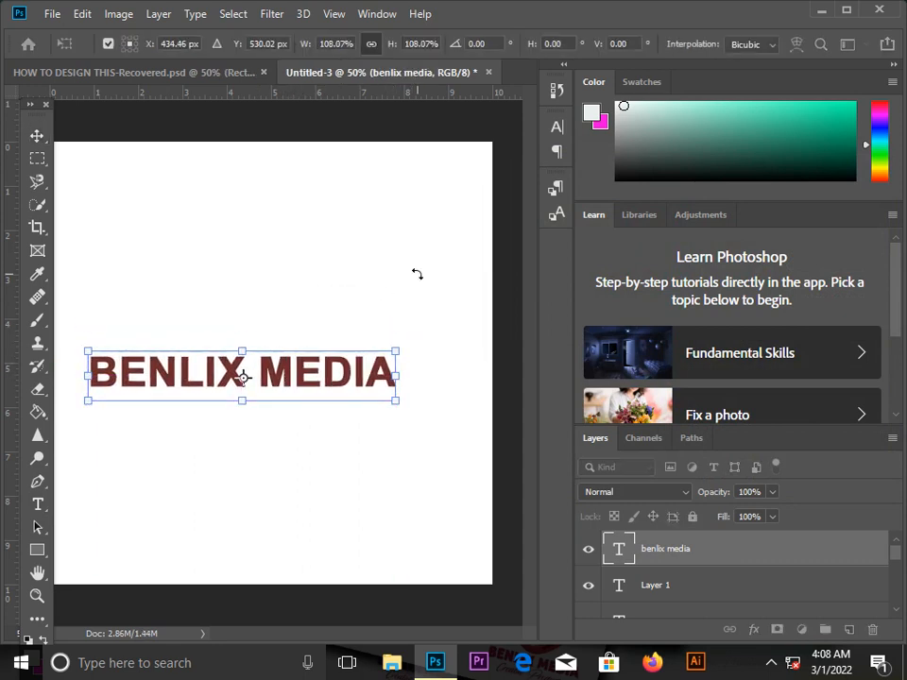
pyautogui.click(556, 127)
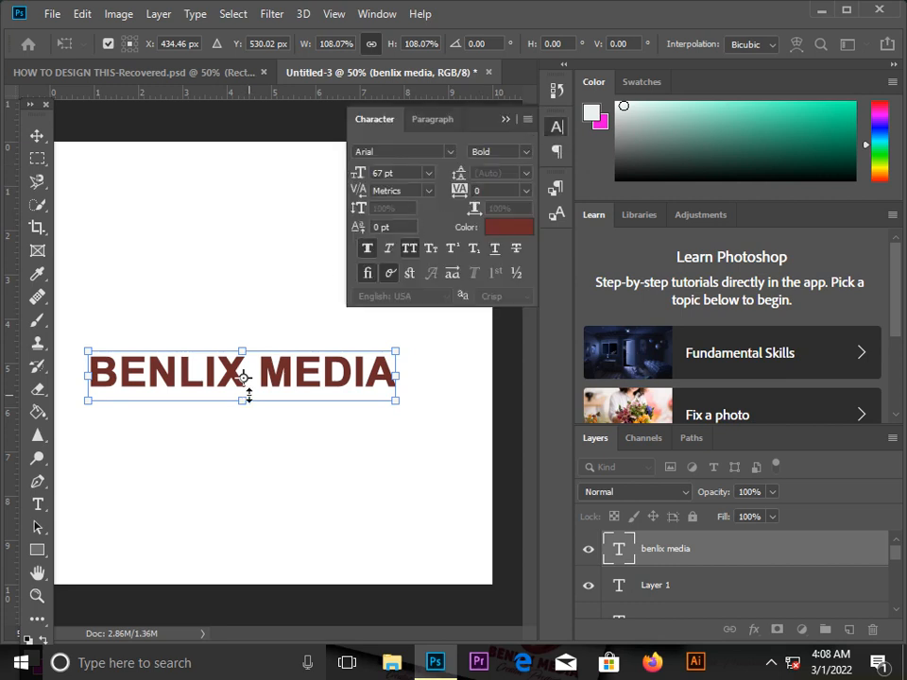
pyautogui.click(38, 136)
pyautogui.click(138, 184)
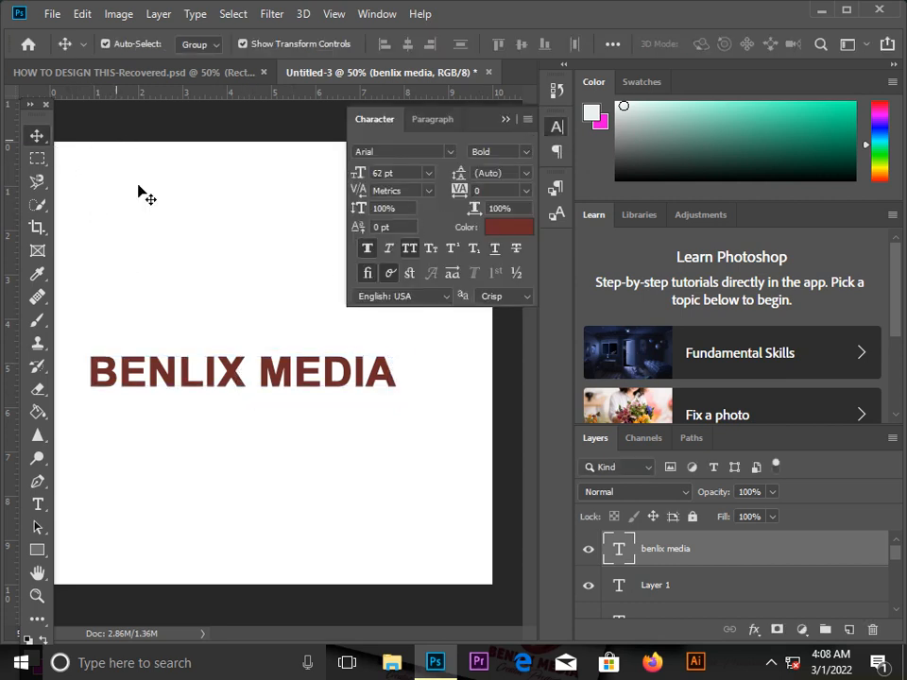
# Select the BENLIX MEDIA text, turn All Caps off and back on, and toggle Faux Italic on and off.
pyautogui.click(272, 371)
pyautogui.doubleClick(271, 371)
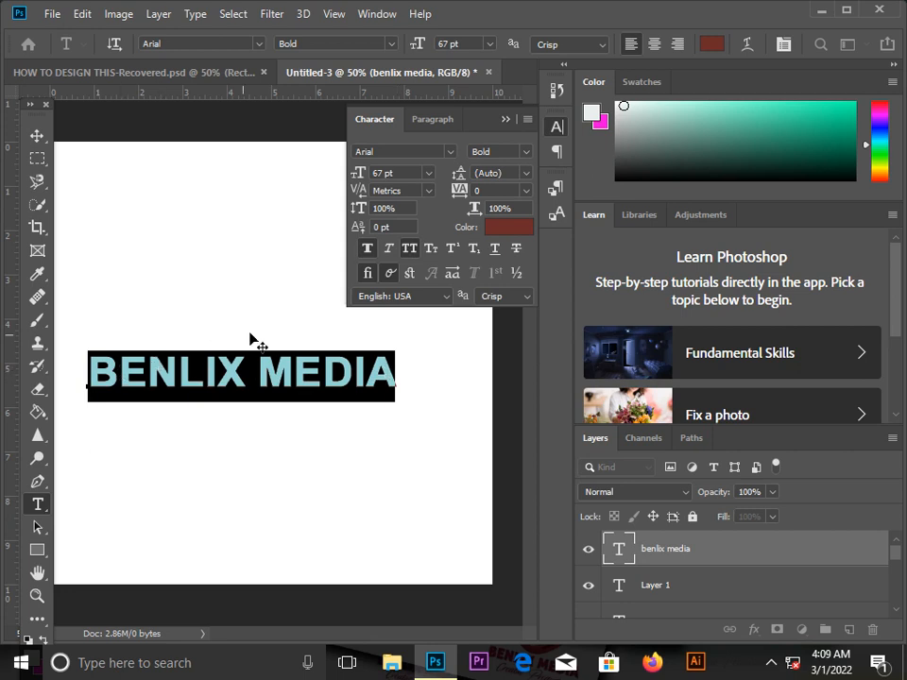
pyautogui.click(410, 249)
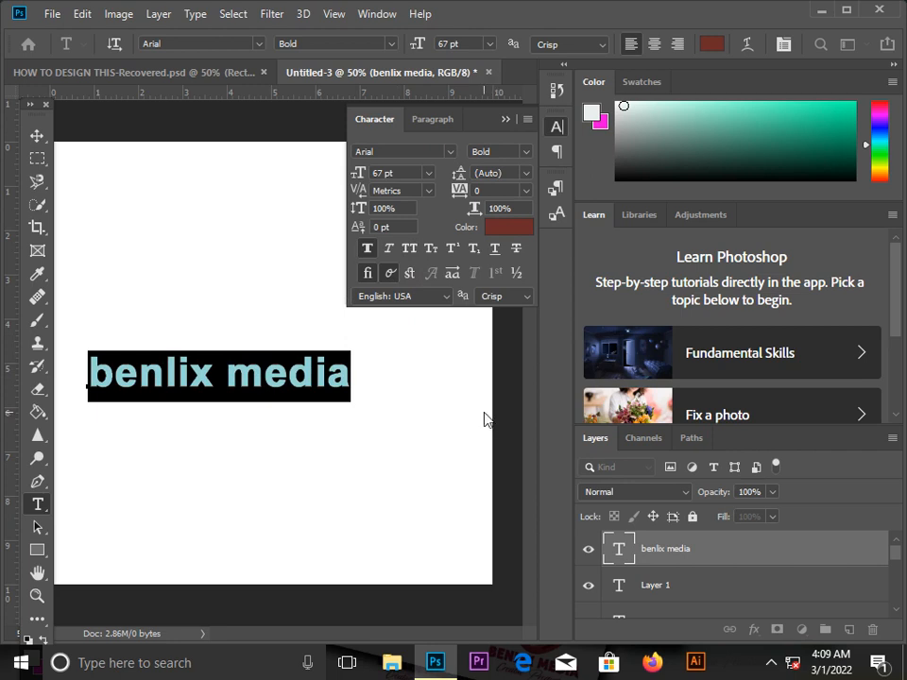
pyautogui.click(413, 253)
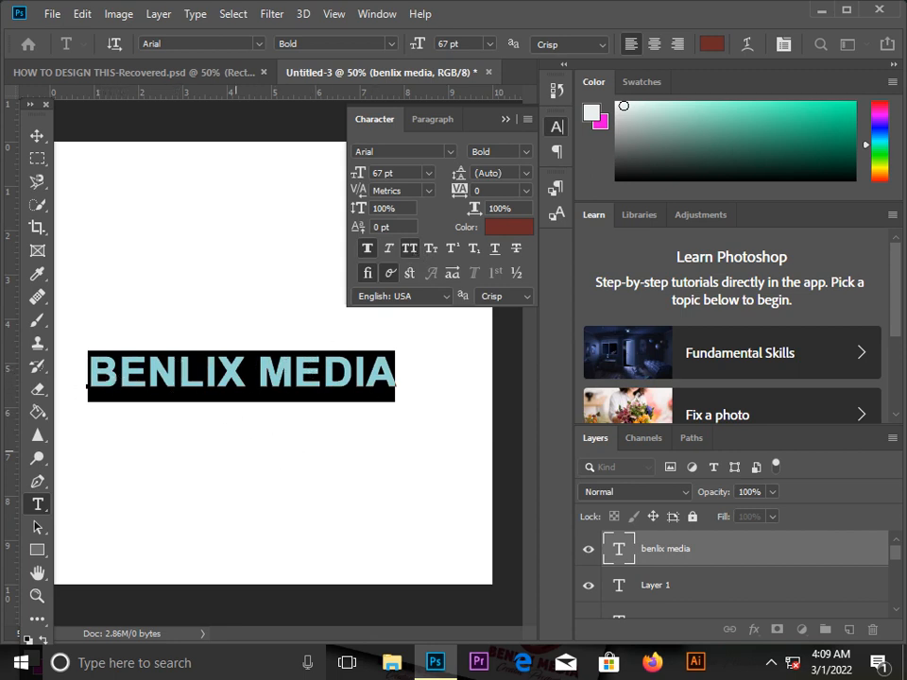
pyautogui.click(394, 249)
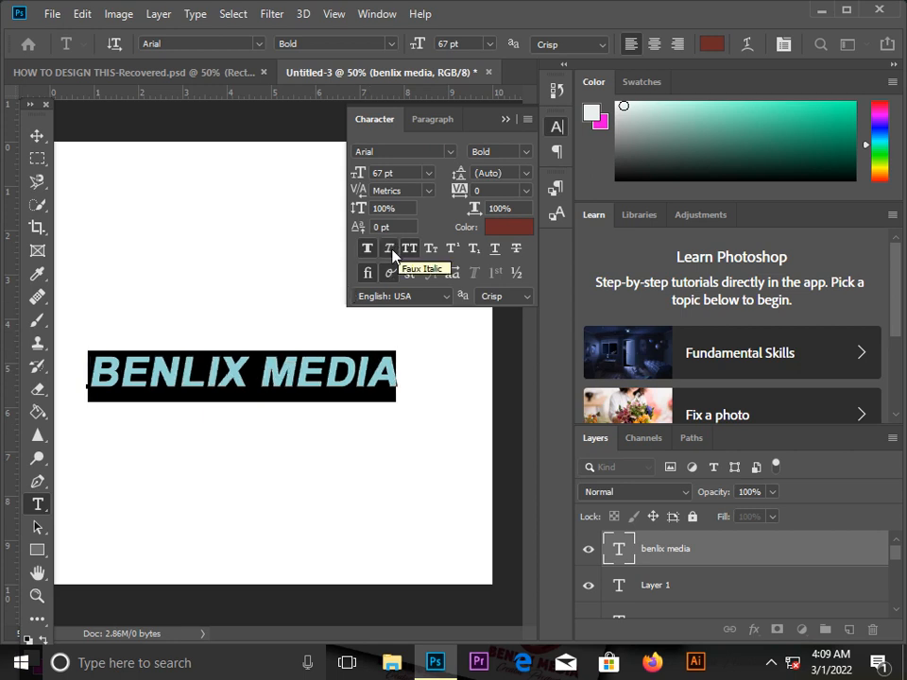
pyautogui.click(390, 253)
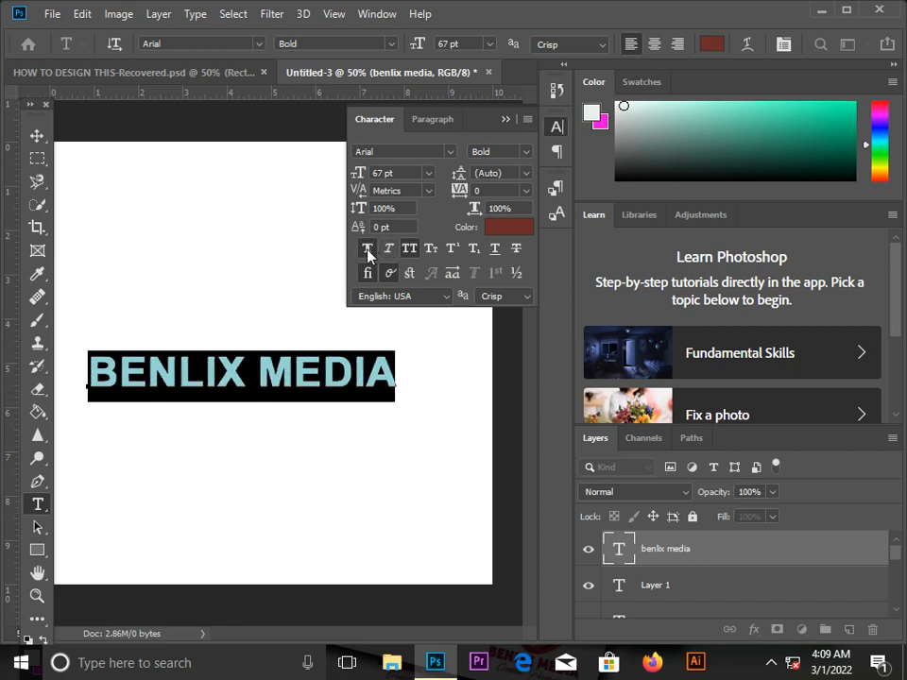
# Turn Faux Bold off for the BENLIX MEDIA text, reselect the whole line, and turn Faux Bold back on.
pyautogui.click(368, 252)
pyautogui.click(283, 378)
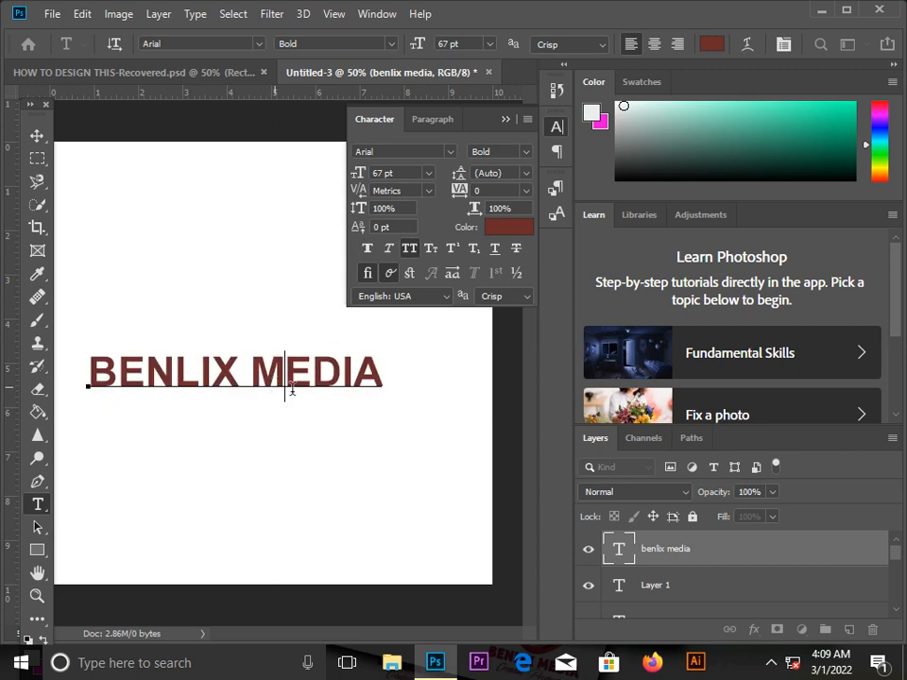
pyautogui.doubleClick(273, 373)
pyautogui.tripleClick(273, 374)
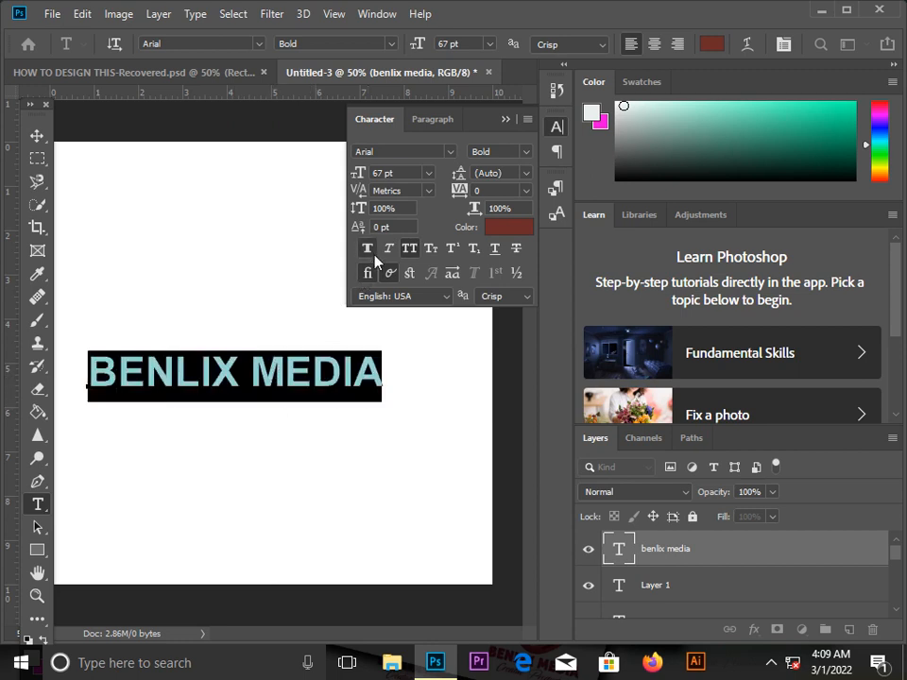
pyautogui.click(375, 256)
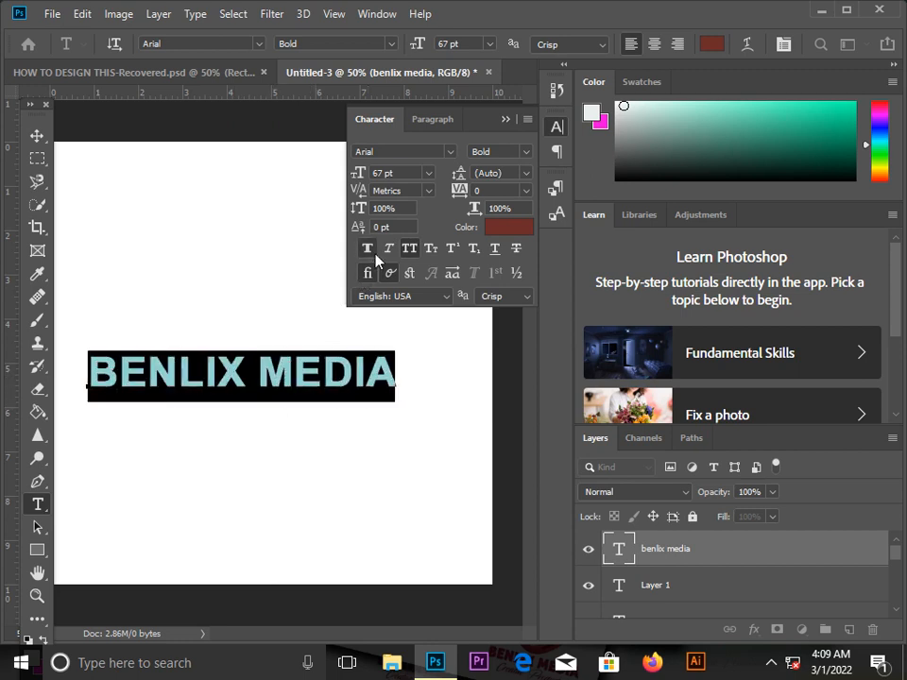
# Apply Underline to the whole BENLIX MEDIA line and commit the text edit.
pyautogui.click(321, 373)
pyautogui.doubleClick(307, 360)
pyautogui.click(307, 360)
pyautogui.click(498, 251)
pyautogui.click(37, 137)
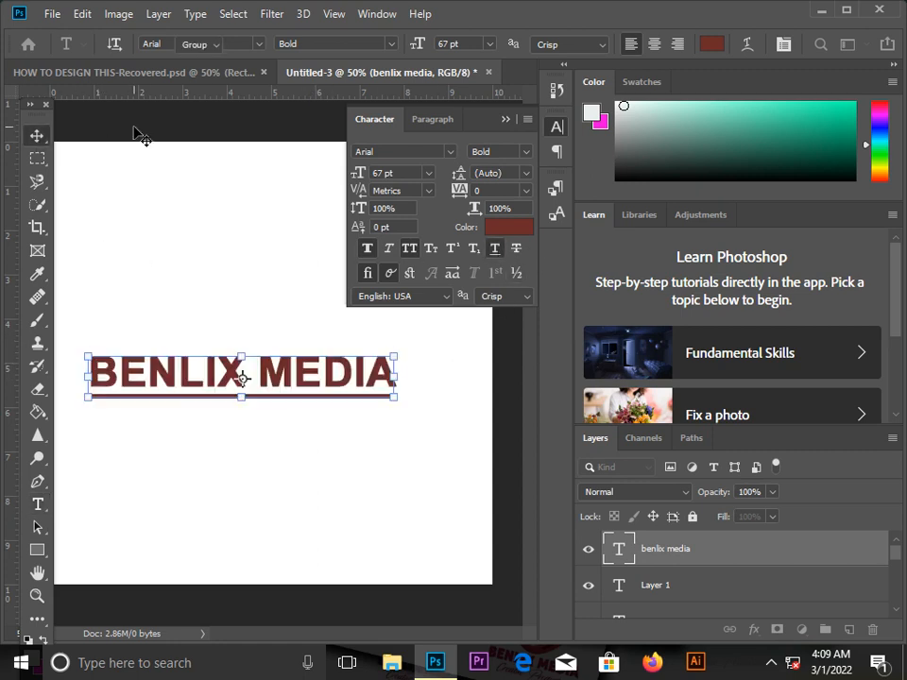
pyautogui.click(185, 213)
# Remove the underline from the BENLIX MEDIA text and toggle Strikethrough on and off.
pyautogui.doubleClick(251, 364)
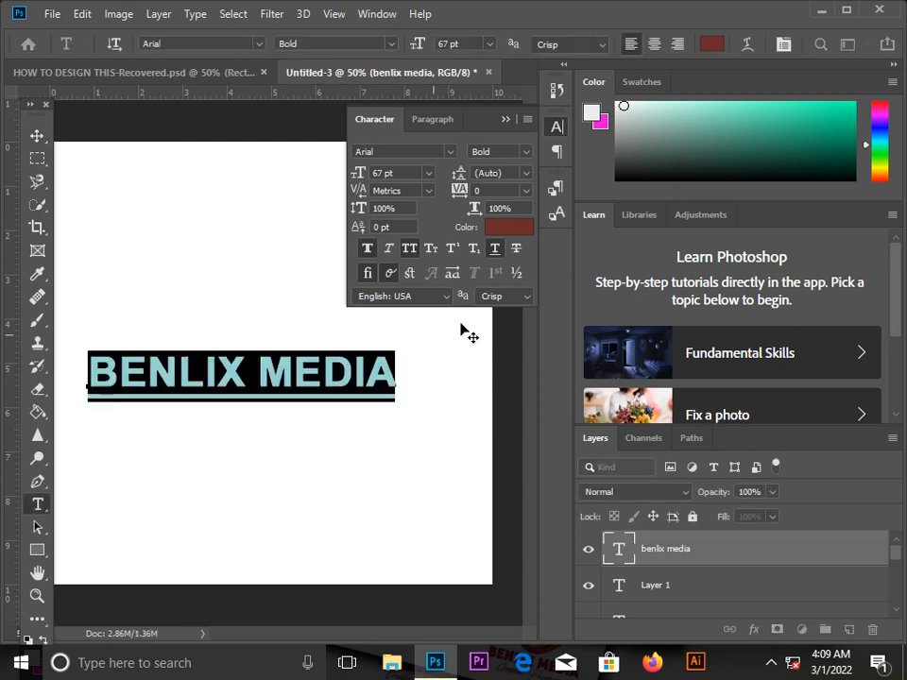
pyautogui.click(494, 248)
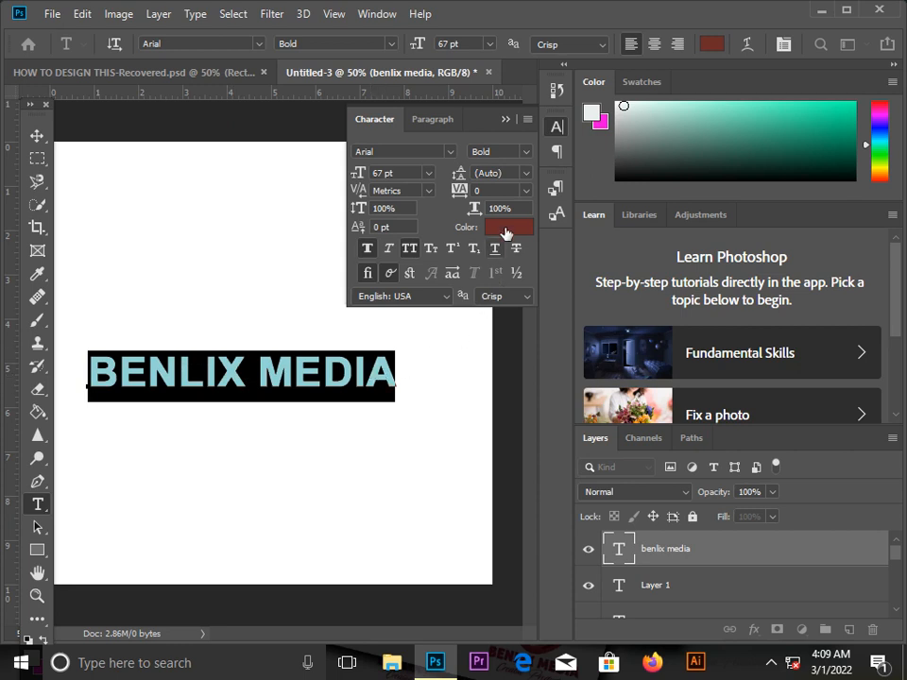
pyautogui.click(515, 251)
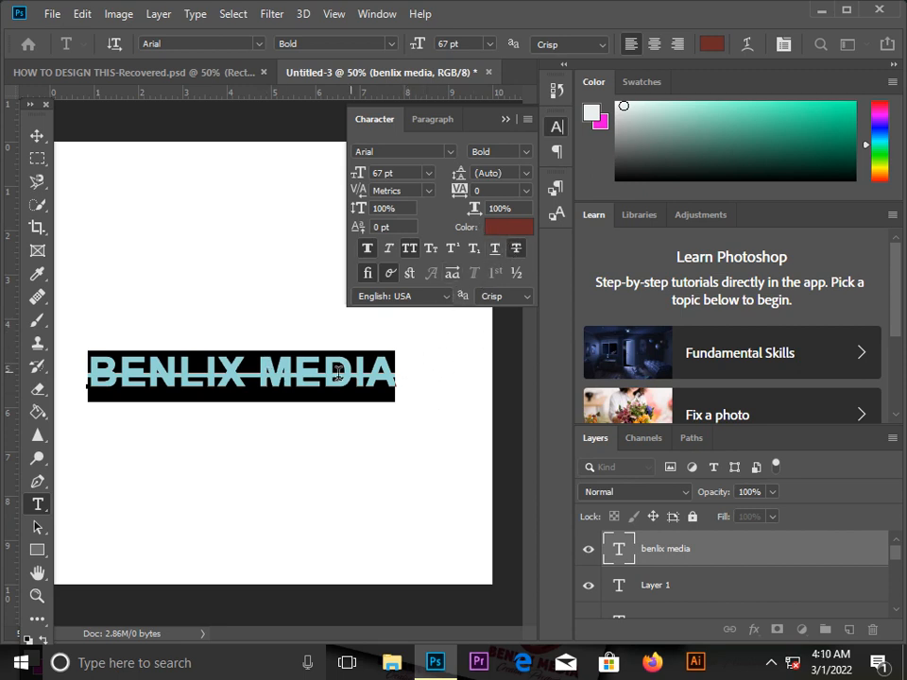
pyautogui.click(518, 249)
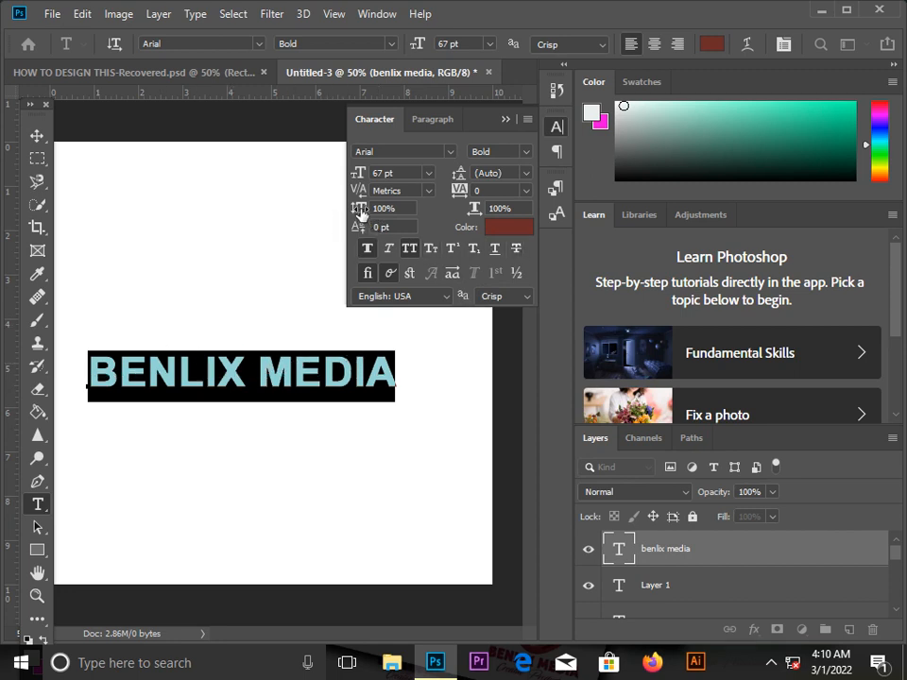
# Reduce the vertical scale of the selected BENLIX MEDIA text to 86%.
pyautogui.moveTo(361, 213); pyautogui.dragTo(386, 214)
pyautogui.moveTo(400, 218); pyautogui.dragTo(356, 255)
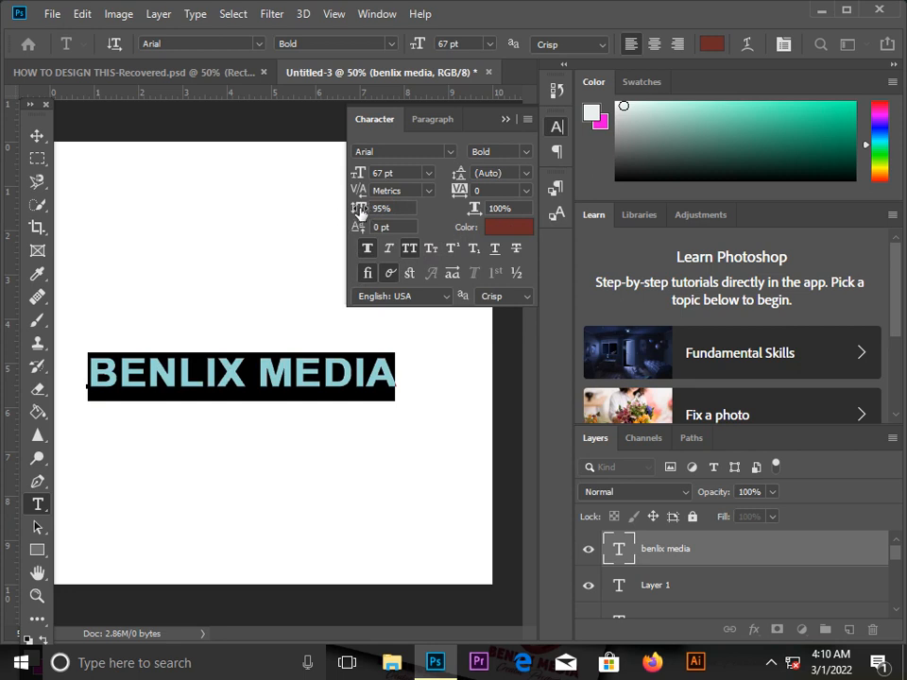
pyautogui.moveTo(362, 209); pyautogui.dragTo(357, 247)
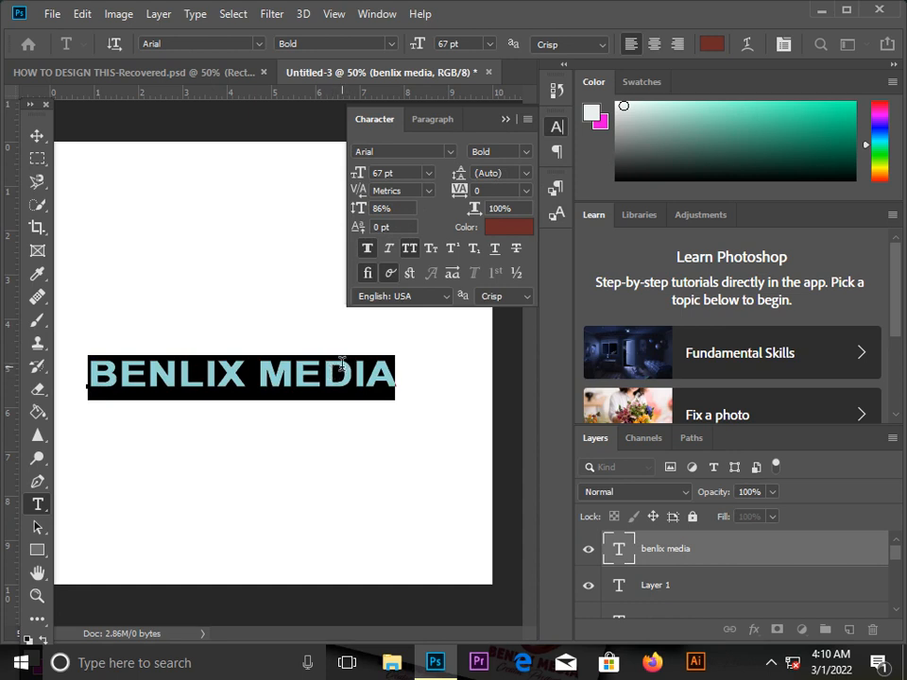
# Try wide and narrow horizontal scales on the BENLIX MEDIA text, including 300%, 392%, 136% and 26%, ending at 93%.
pyautogui.moveTo(475, 212); pyautogui.dragTo(661, 217)
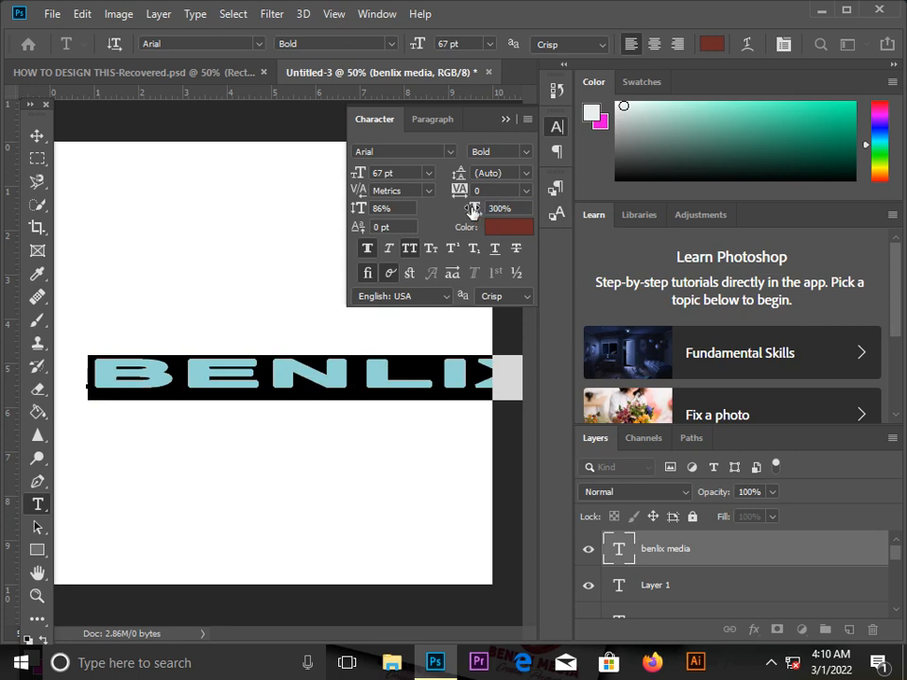
pyautogui.moveTo(473, 209); pyautogui.dragTo(557, 212)
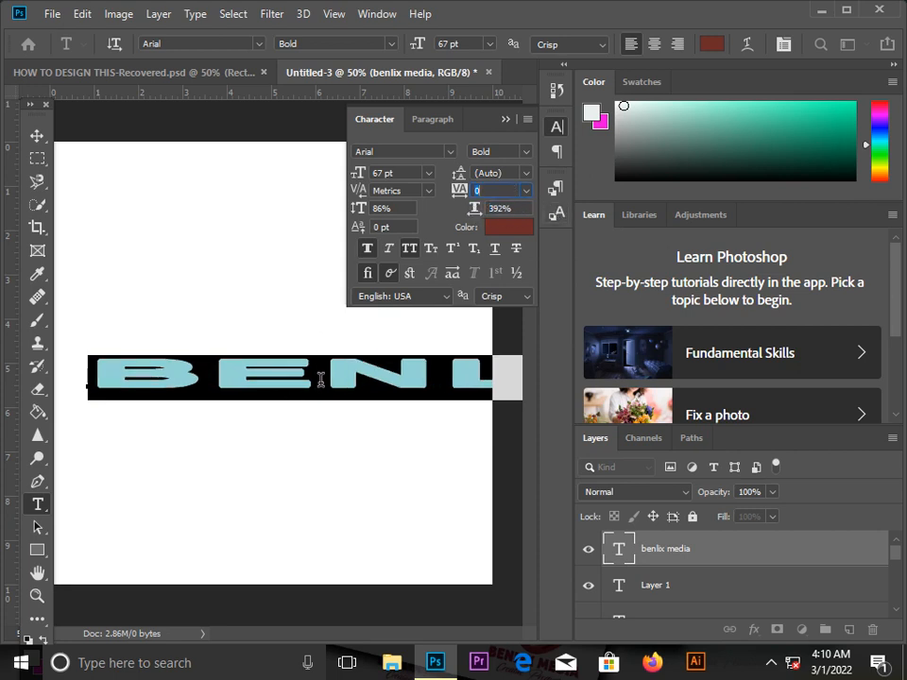
pyautogui.moveTo(475, 212); pyautogui.dragTo(414, 215)
pyautogui.moveTo(474, 211); pyautogui.dragTo(395, 218)
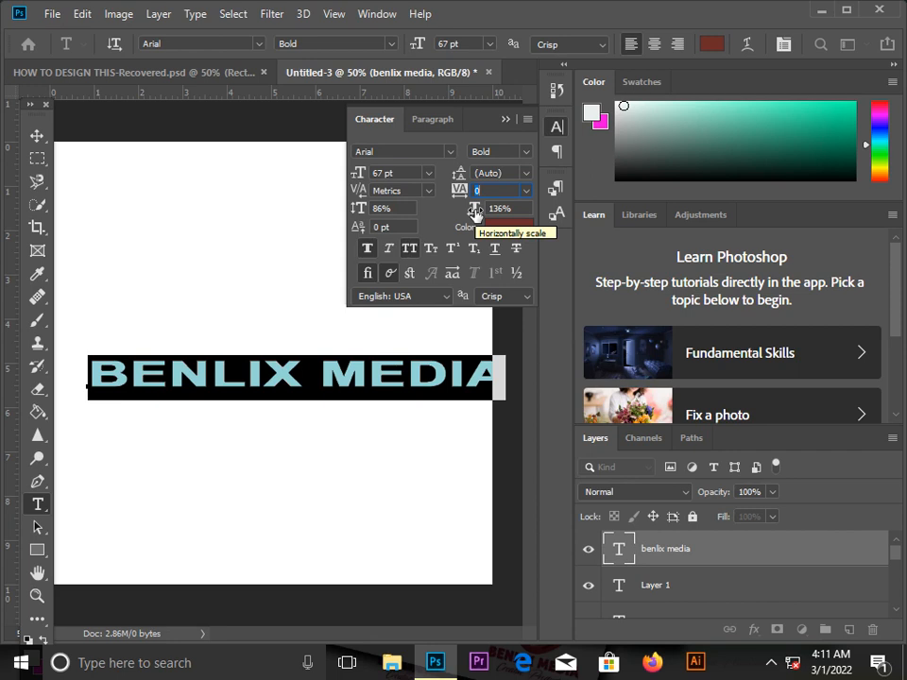
pyautogui.moveTo(477, 213); pyautogui.dragTo(380, 208)
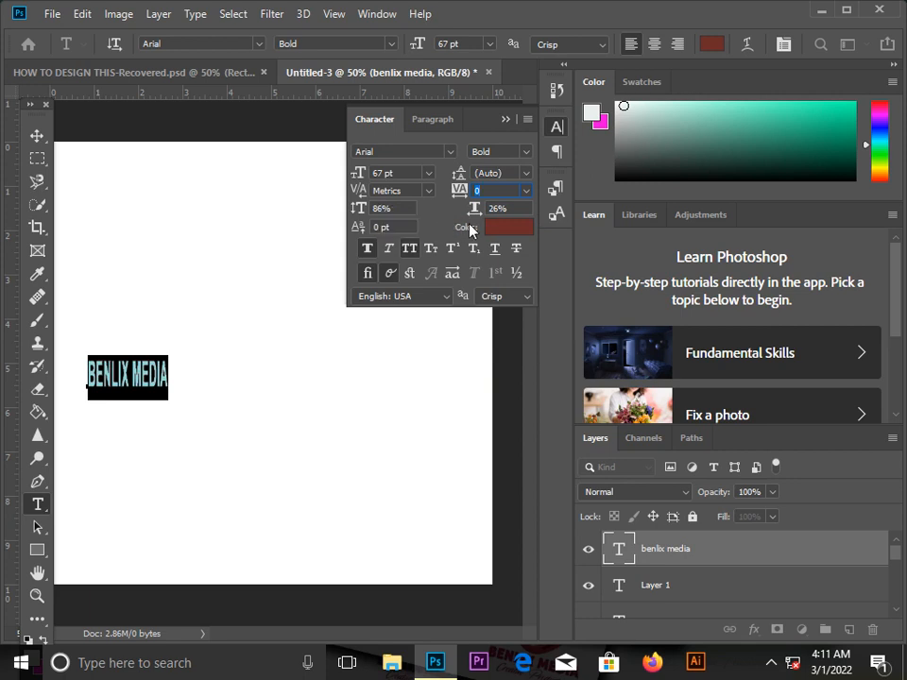
pyautogui.moveTo(475, 210); pyautogui.dragTo(540, 211)
# Replace the BENLIX MEDIA wording with "POSITIONED".
pyautogui.tripleClick(264, 371)
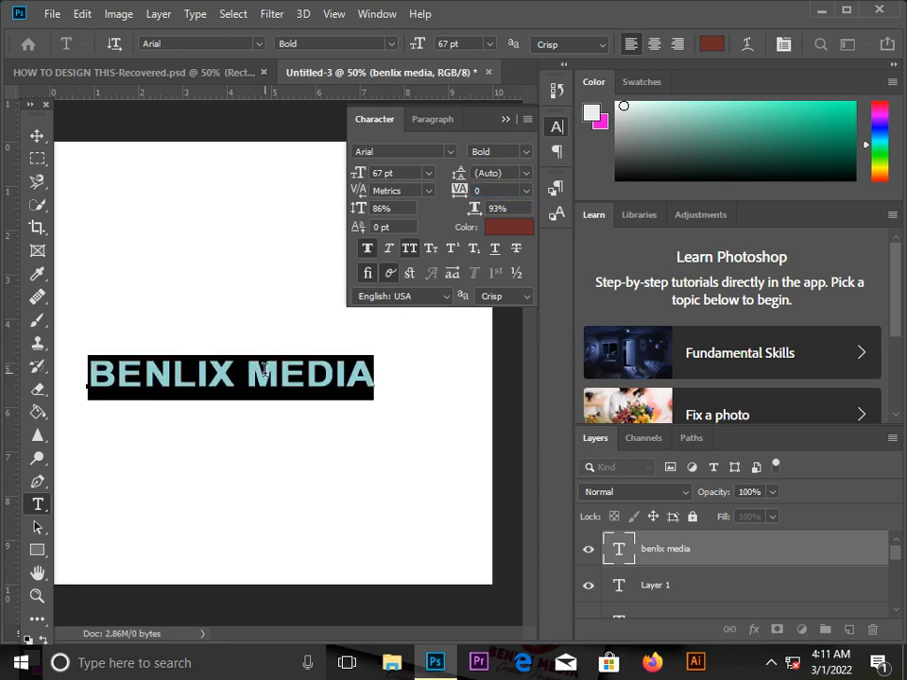
pyautogui.write('p')
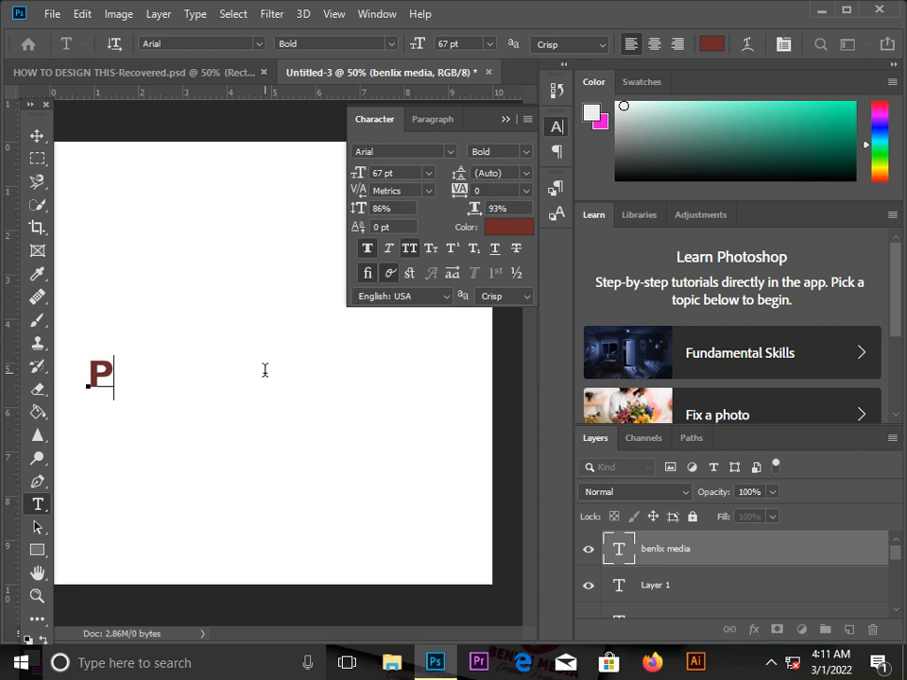
pyautogui.write('ositi')
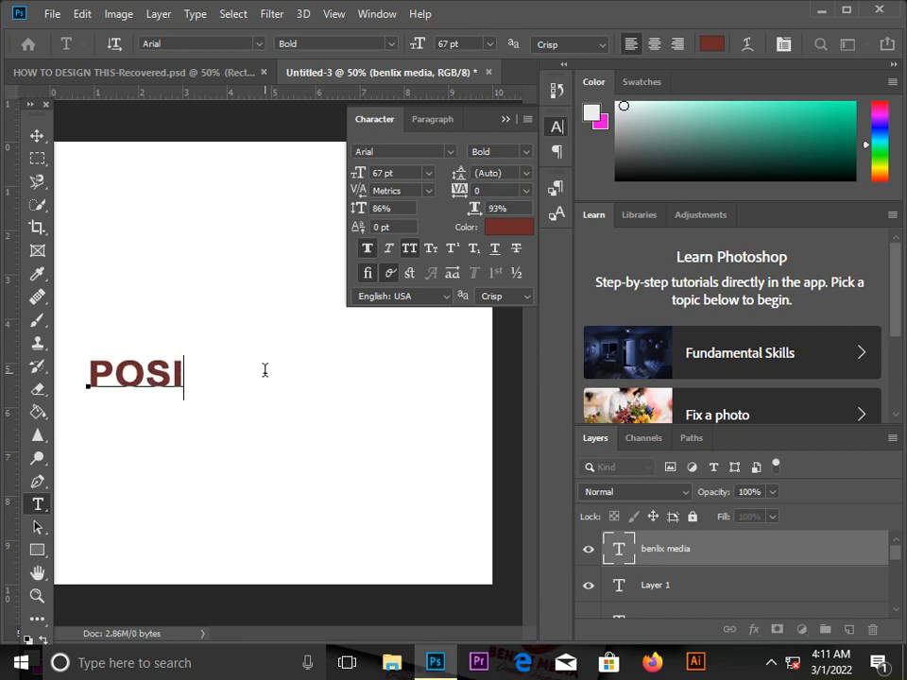
pyautogui.write('o')
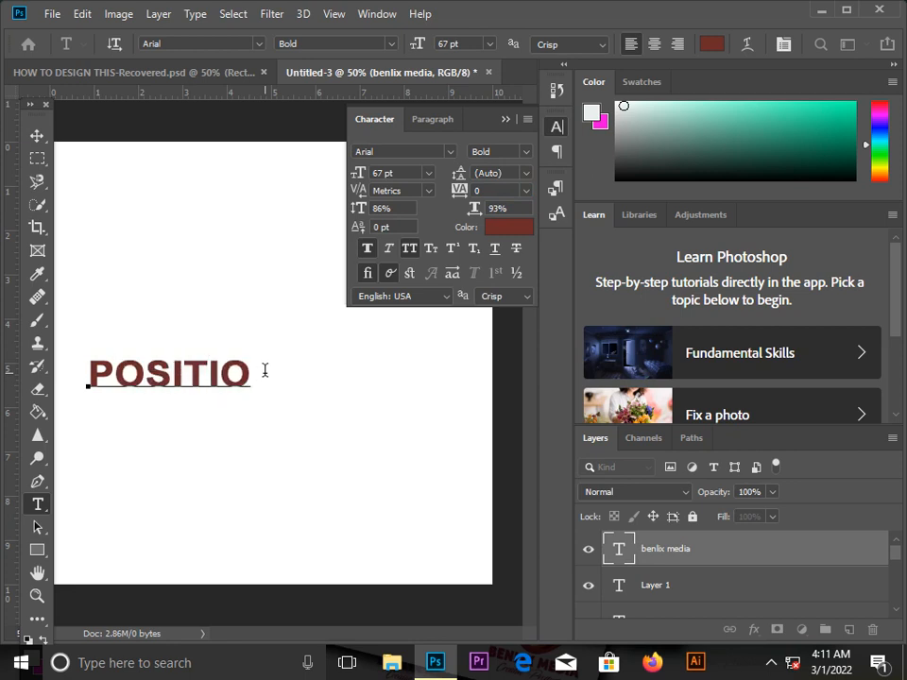
pyautogui.write('ned')
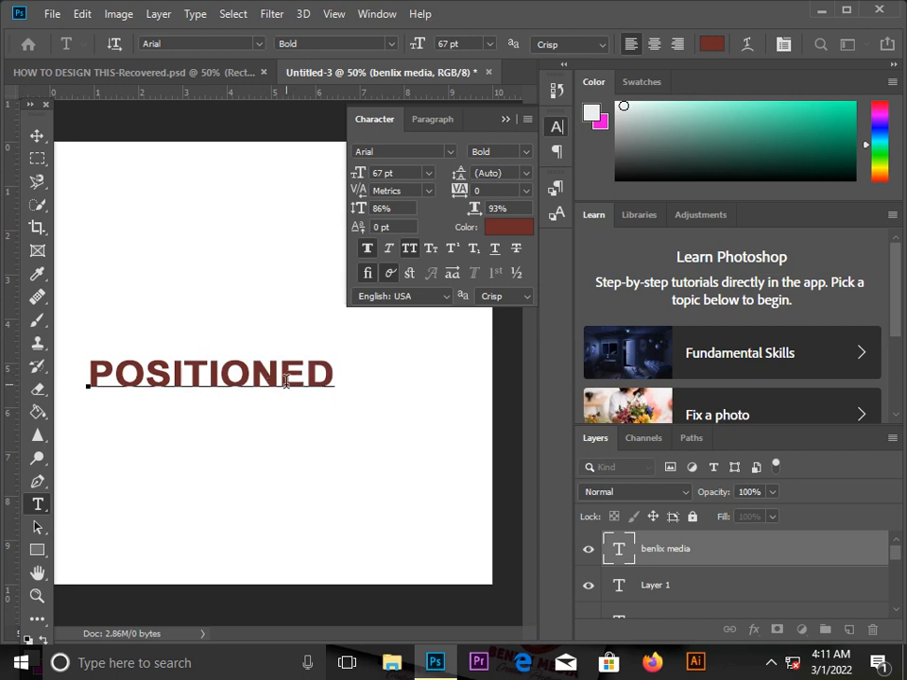
# Set the whole POSITIONED text to a font size of 27 pt and a horizontal scale of 300%.
pyautogui.hotkey('ctrl', 'a')
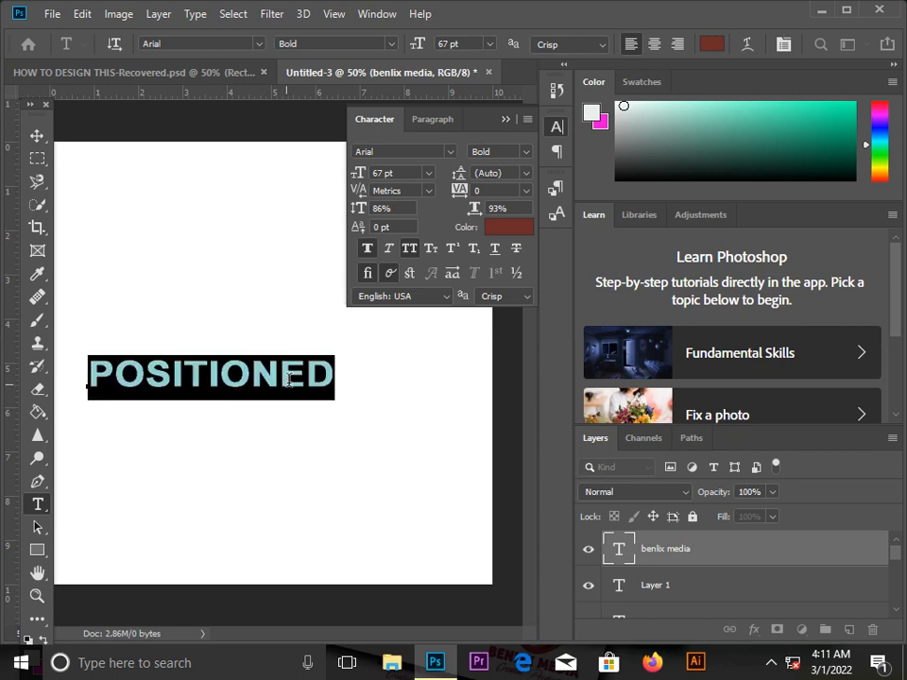
pyautogui.moveTo(477, 212); pyautogui.dragTo(524, 209)
pyautogui.moveTo(365, 176); pyautogui.dragTo(323, 188)
pyautogui.moveTo(473, 208); pyautogui.dragTo(610, 198)
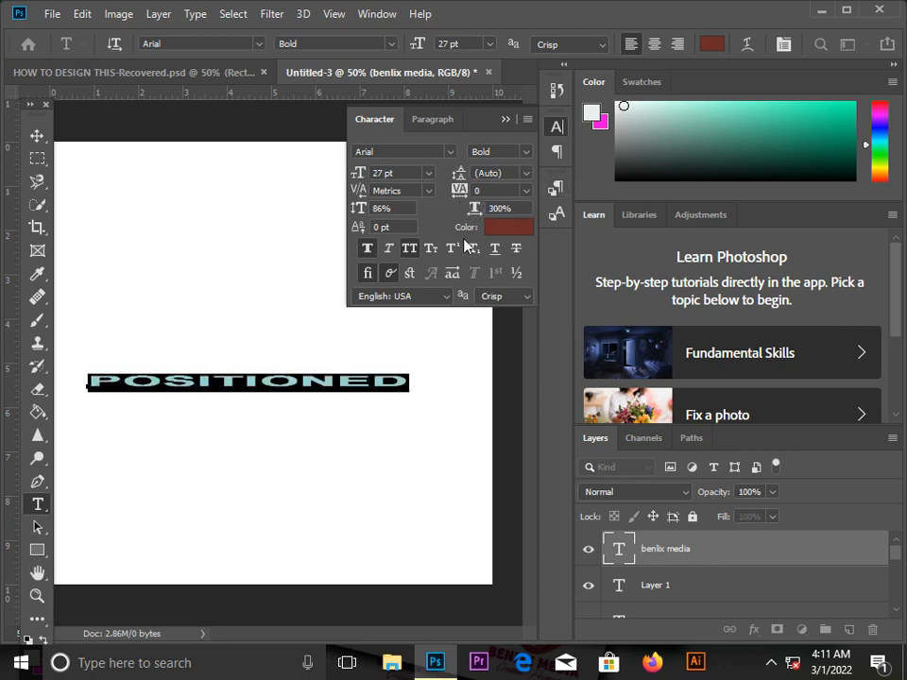
# Set the POSITIONED text to a font size of 17 pt and a horizontal scale of 549%.
pyautogui.moveTo(473, 213); pyautogui.dragTo(530, 207)
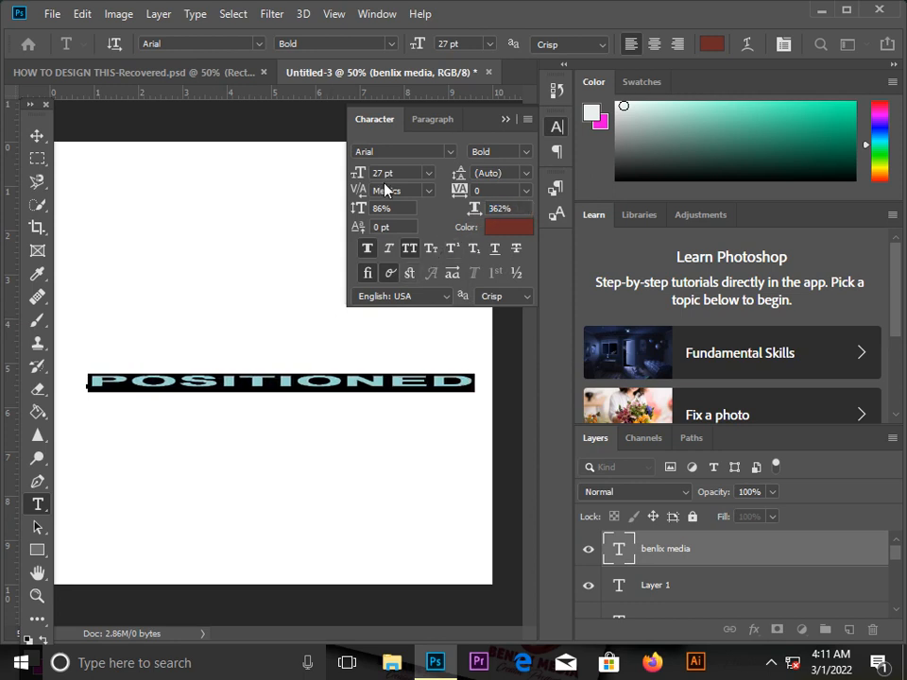
pyautogui.moveTo(359, 174); pyautogui.dragTo(351, 175)
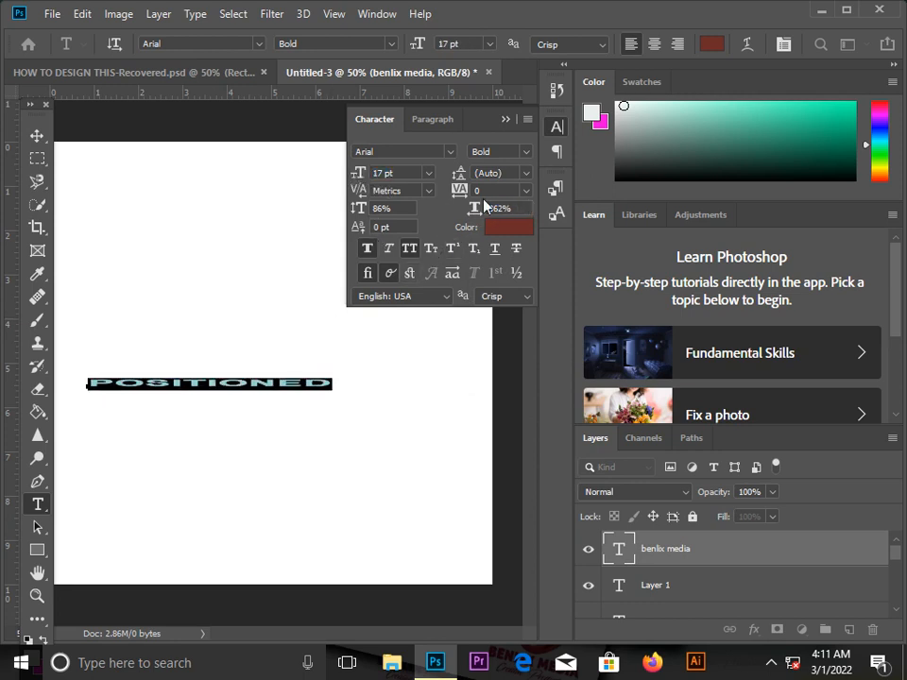
pyautogui.moveTo(472, 209); pyautogui.dragTo(635, 193)
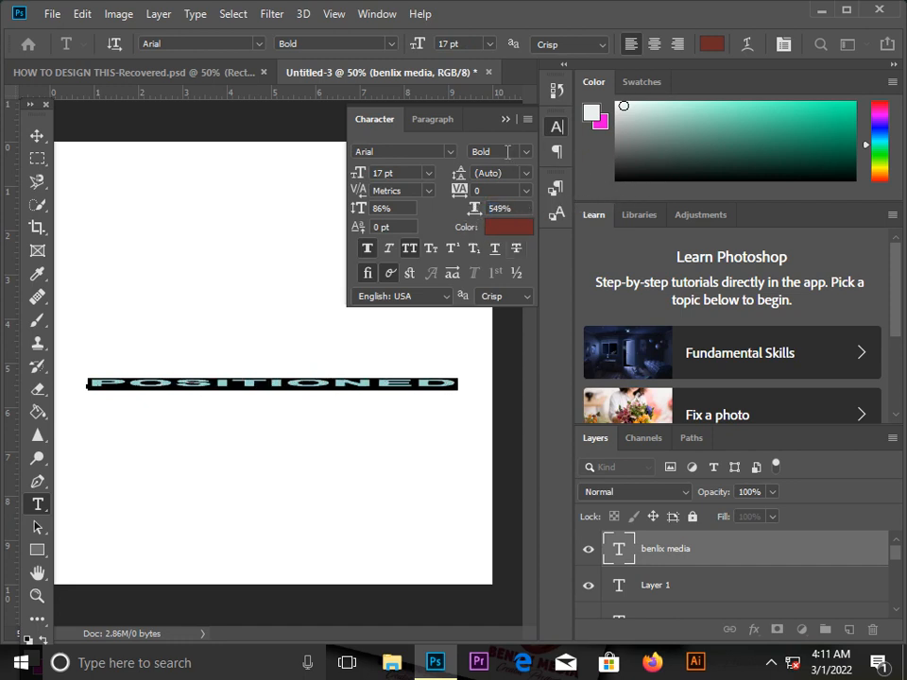
pyautogui.click(505, 121)
pyautogui.click(39, 136)
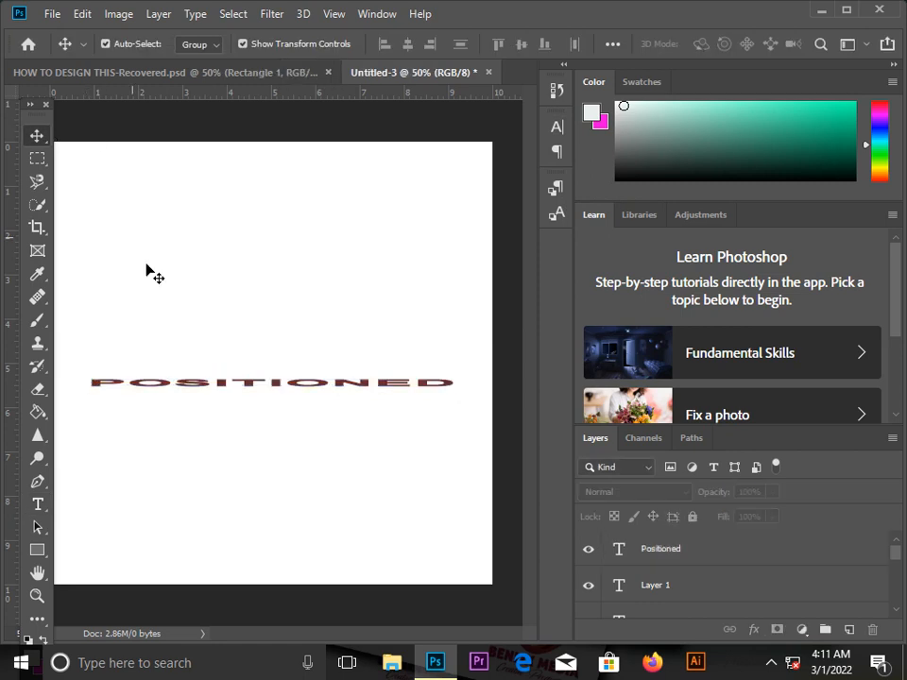
# Move the POSITIONED text up to the canvas's top edge and back down near the middle.
pyautogui.moveTo(257, 377); pyautogui.dragTo(271, 203)
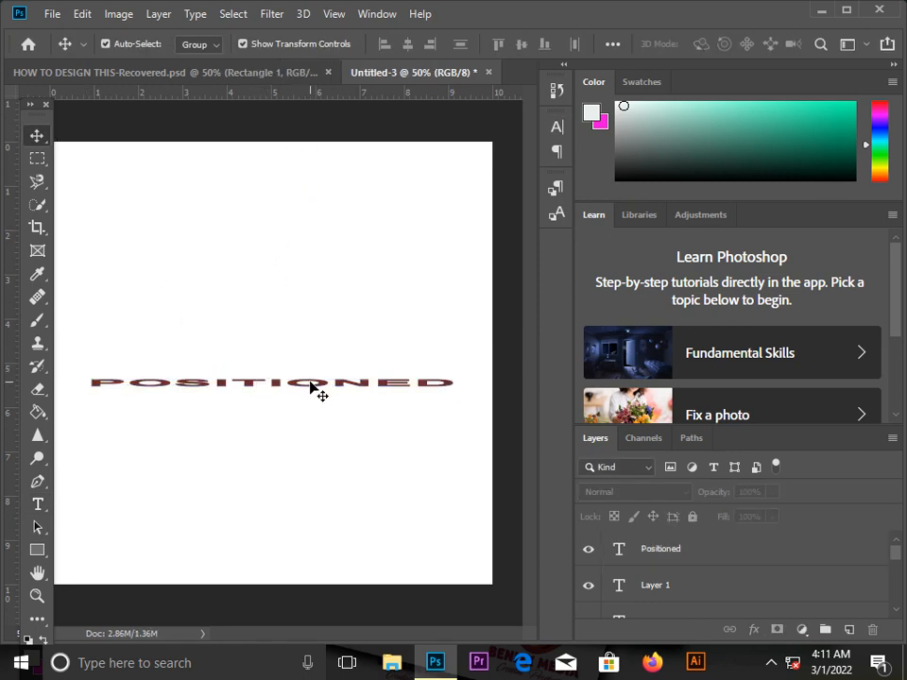
pyautogui.moveTo(315, 383); pyautogui.dragTo(321, 156)
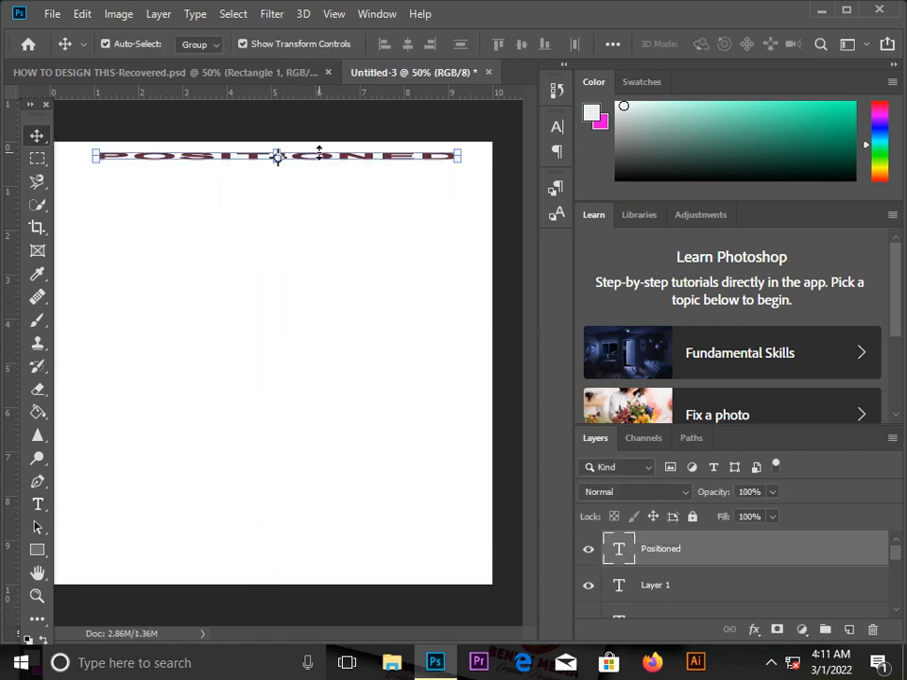
pyautogui.doubleClick(318, 154)
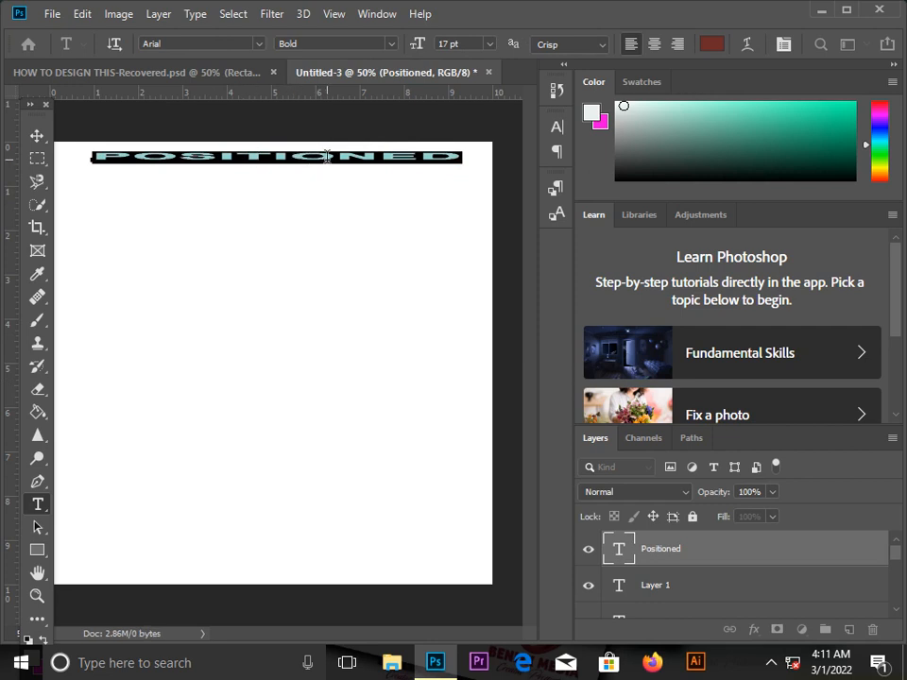
pyautogui.press('Escape')
pyautogui.press('v')
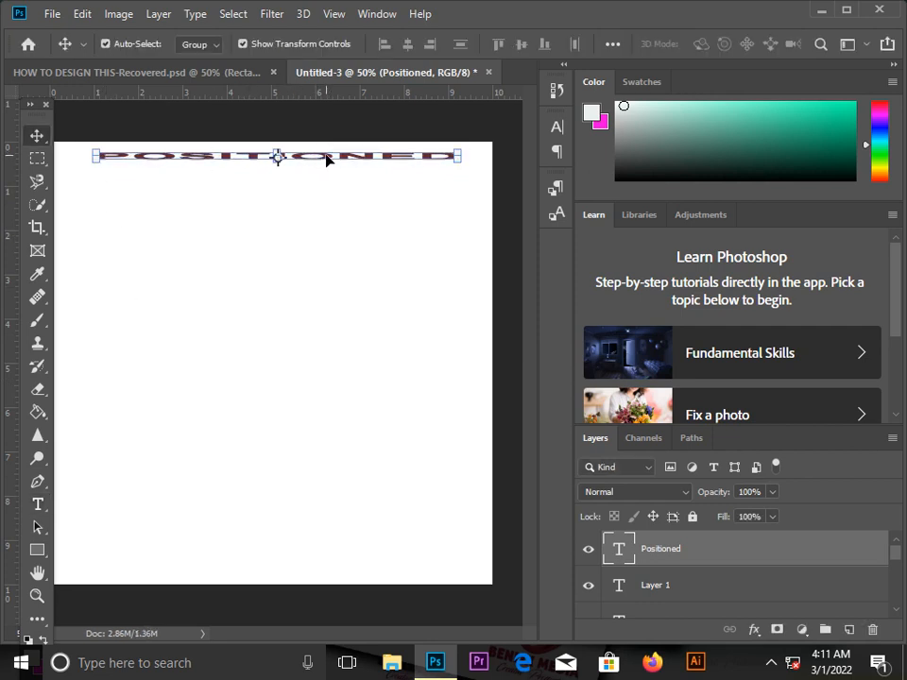
pyautogui.moveTo(325, 160); pyautogui.dragTo(313, 354)
# Set the whole POSITIONED text to 42 pt, with a vertical scale of 103% and a horizontal scale of 139%.
pyautogui.doubleClick(311, 347)
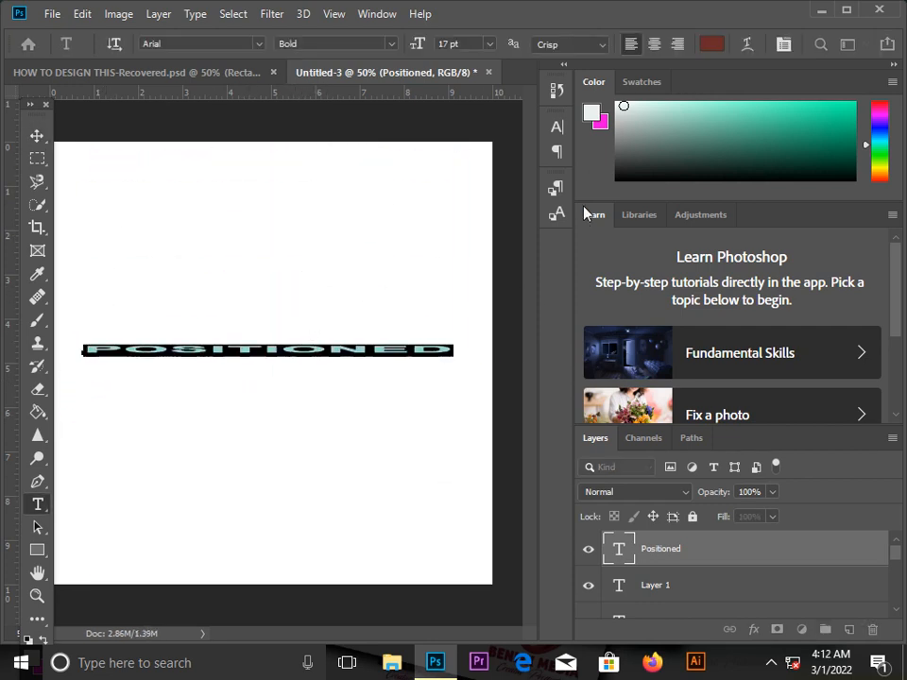
pyautogui.click(557, 126)
pyautogui.click(500, 207)
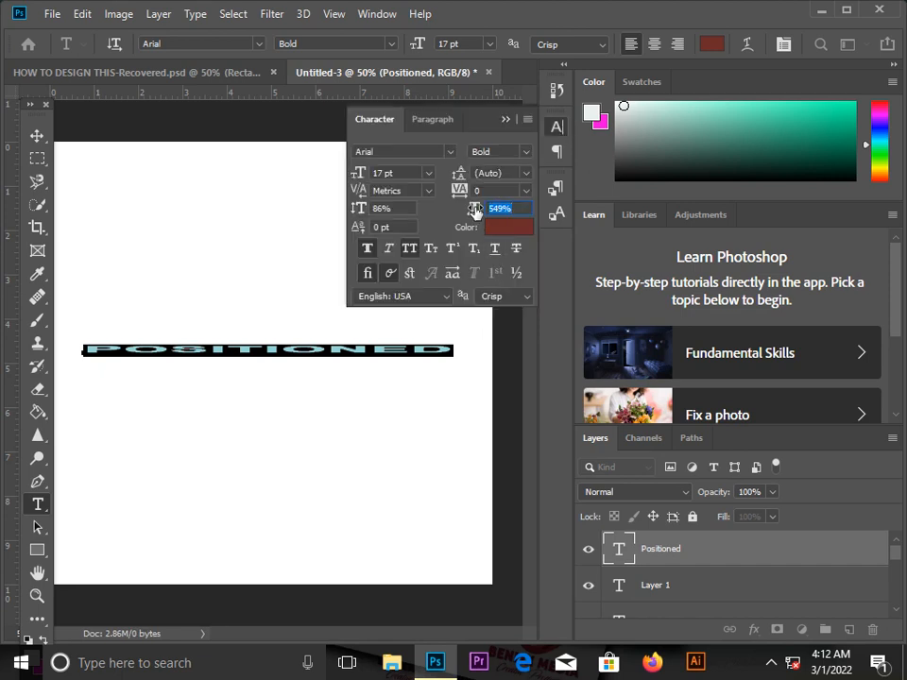
pyautogui.moveTo(474, 208); pyautogui.dragTo(194, 236)
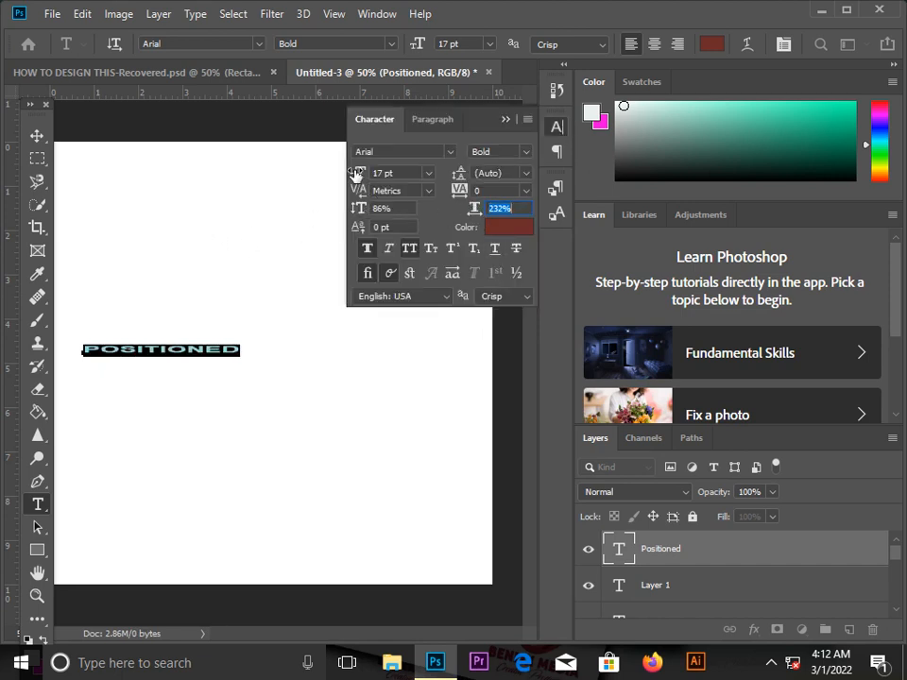
pyautogui.moveTo(356, 175); pyautogui.dragTo(380, 177)
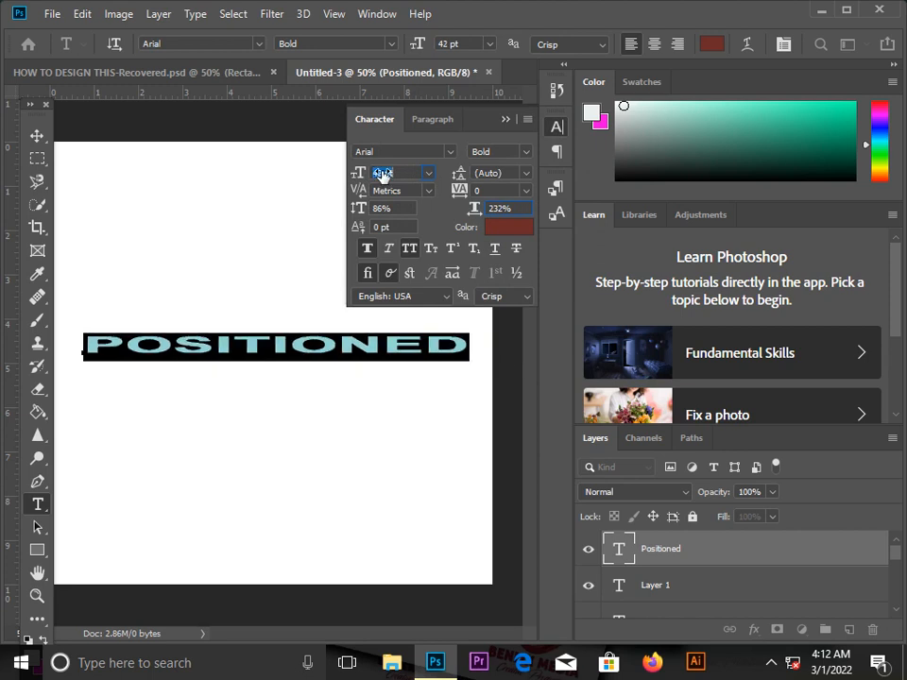
pyautogui.moveTo(360, 215); pyautogui.dragTo(399, 225)
pyautogui.click(396, 214)
pyautogui.click(524, 117)
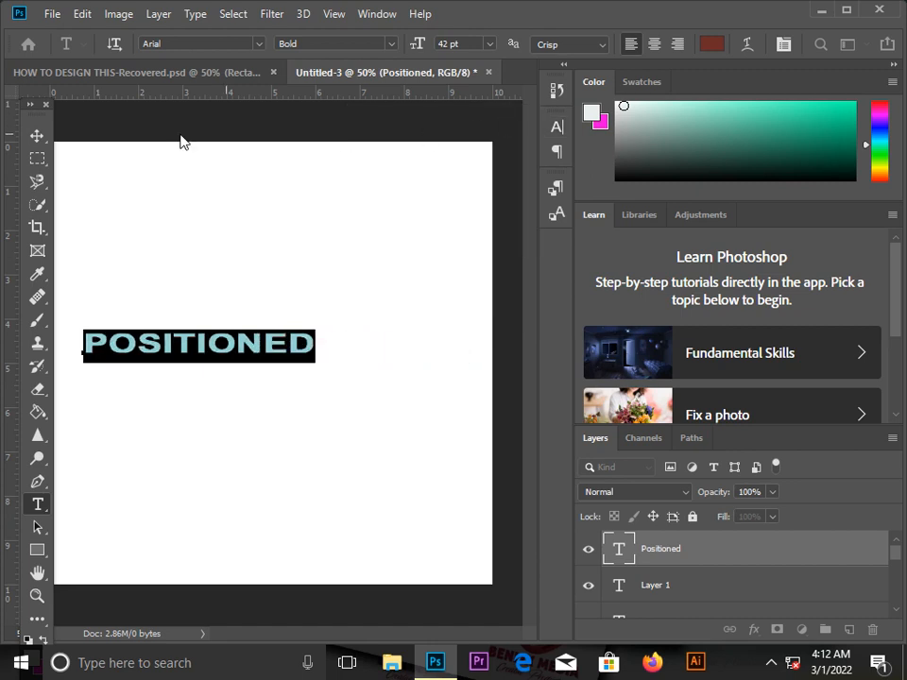
# Enlarge the POSITIONED text's font size until it nearly spans the canvas and centre it horizontally.
pyautogui.click(37, 135)
pyautogui.click(203, 342)
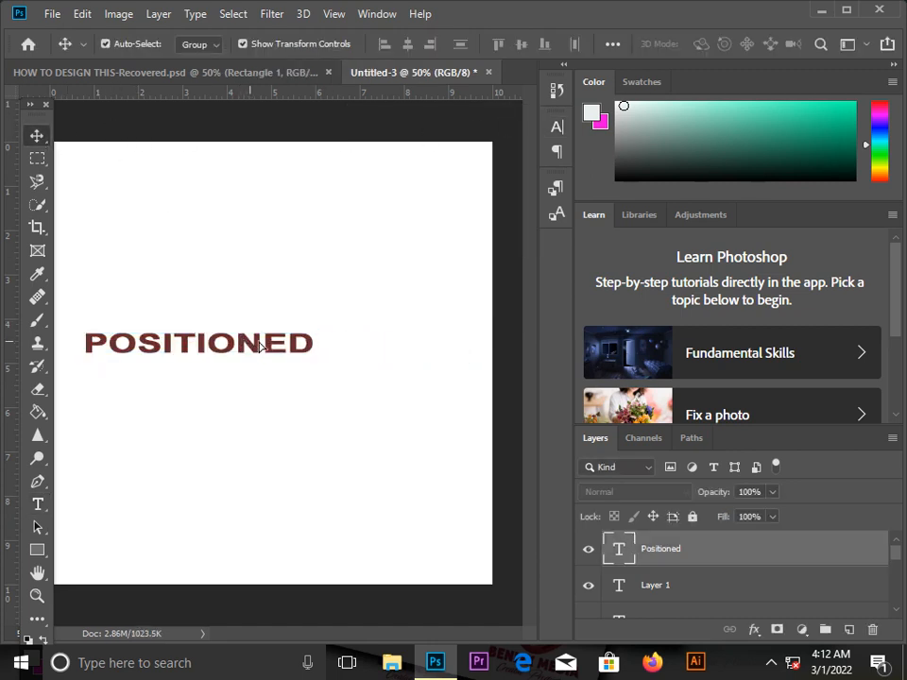
pyautogui.moveTo(203, 342); pyautogui.dragTo(235, 343)
pyautogui.doubleClick(236, 343)
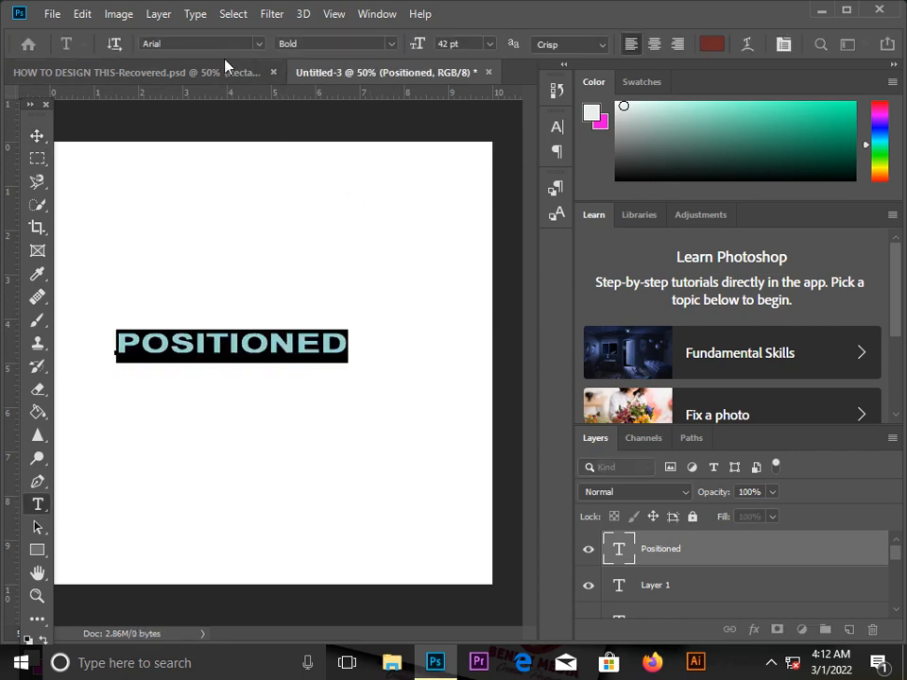
pyautogui.moveTo(417, 43); pyautogui.dragTo(441, 39)
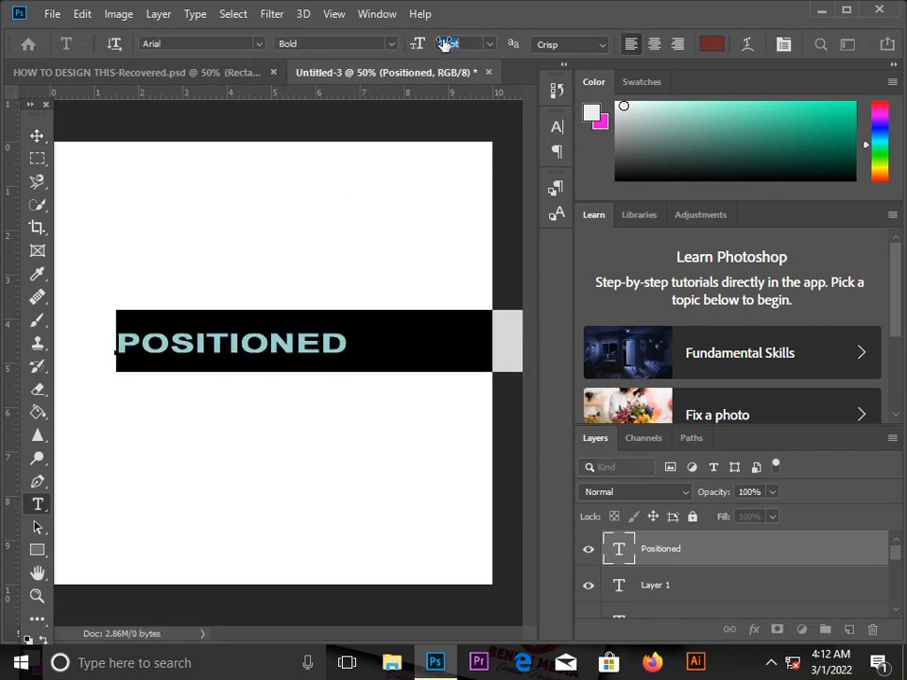
pyautogui.click(37, 135)
pyautogui.moveTo(433, 333); pyautogui.dragTo(413, 332)
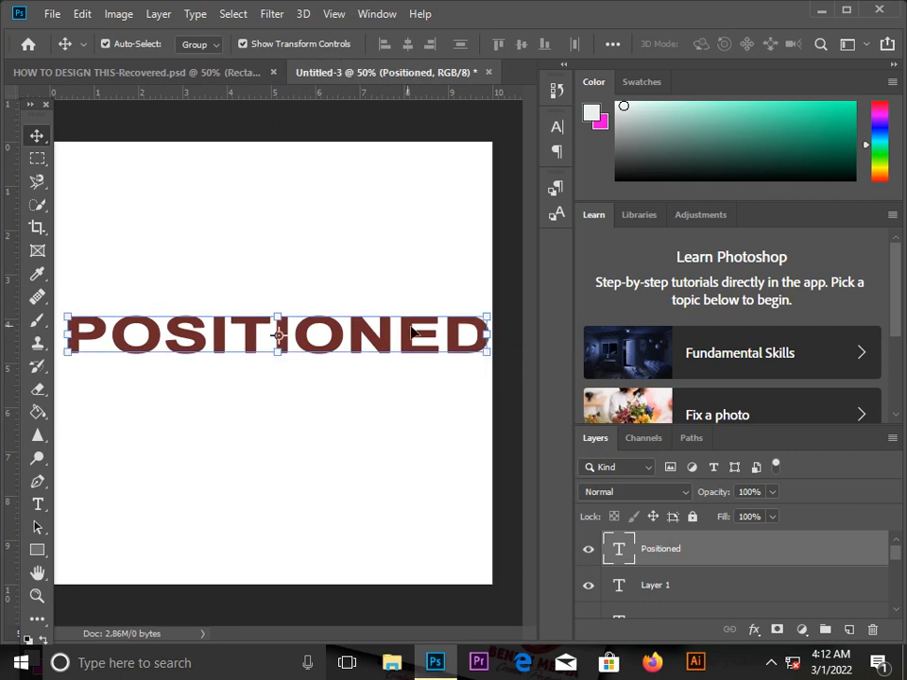
# Scale the POSITIONED text down proportionally to about 58.79 pt, keeping it around the canvas centre.
pyautogui.moveTo(479, 334); pyautogui.dragTo(332, 342)
pyautogui.moveTo(179, 340); pyautogui.dragTo(268, 338)
pyautogui.press('Return')
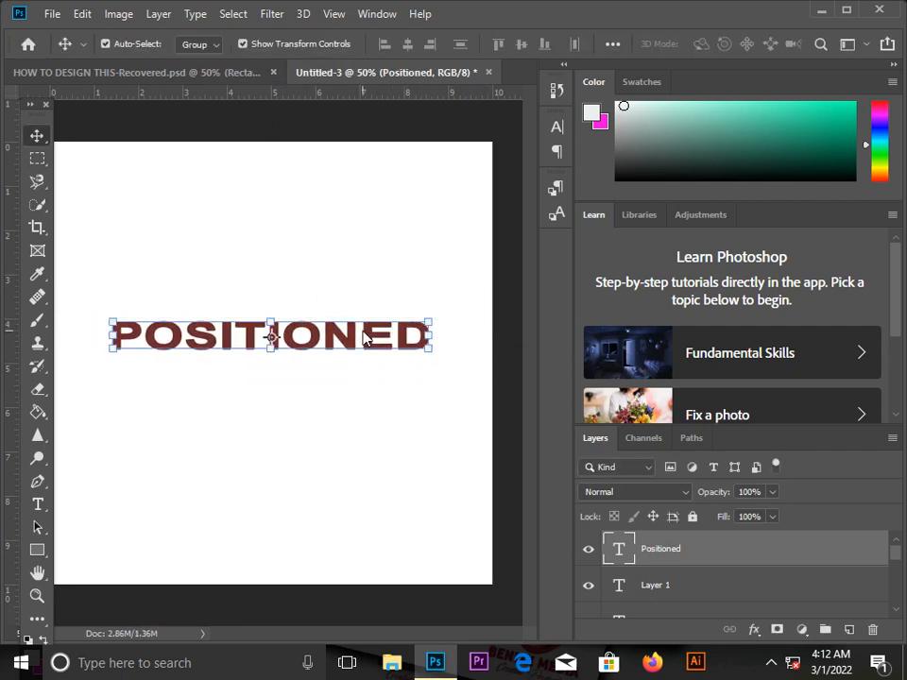
# Set the POSITIONED text's leading to 91.96 pt and add a second line reading "FOOD".
pyautogui.click(557, 128)
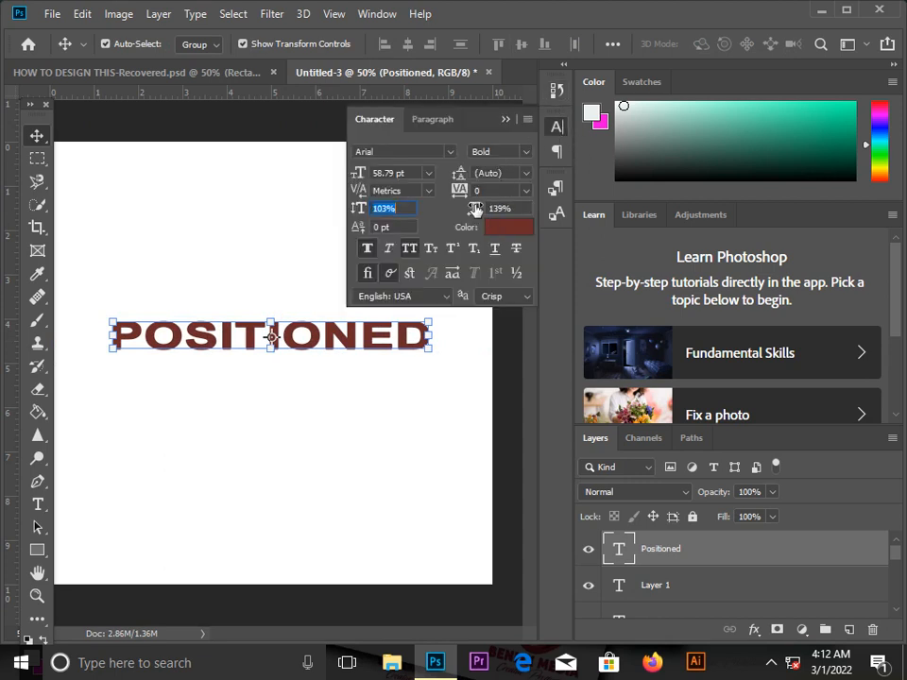
pyautogui.moveTo(459, 178); pyautogui.dragTo(477, 174)
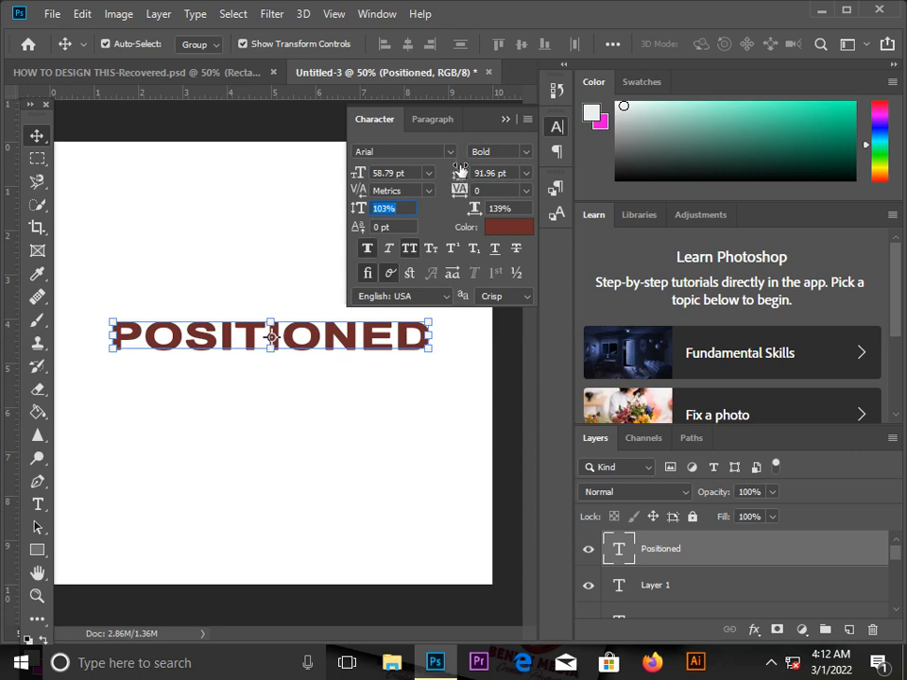
pyautogui.click(37, 504)
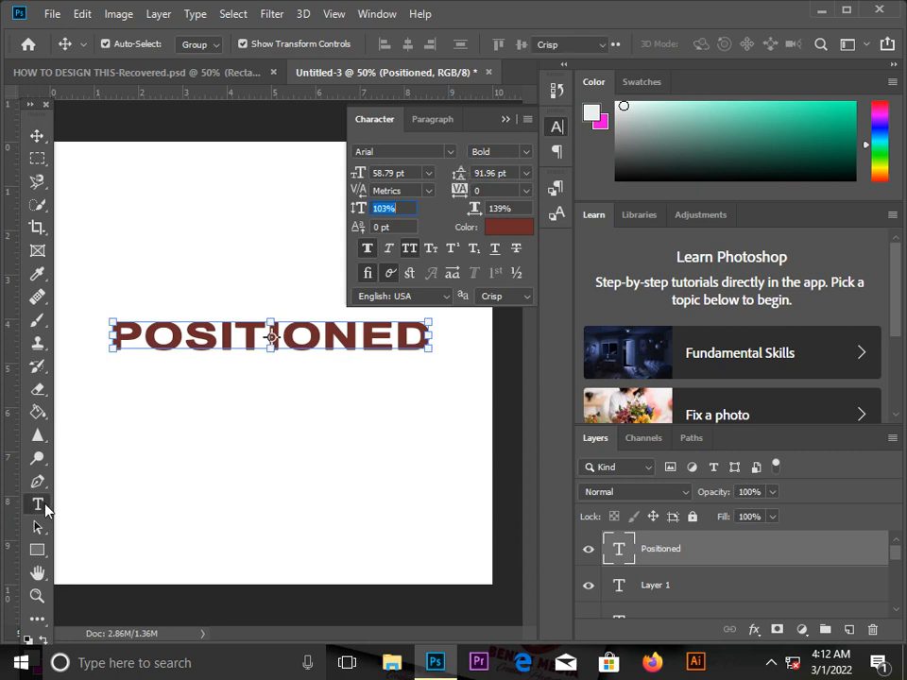
pyautogui.click(422, 331)
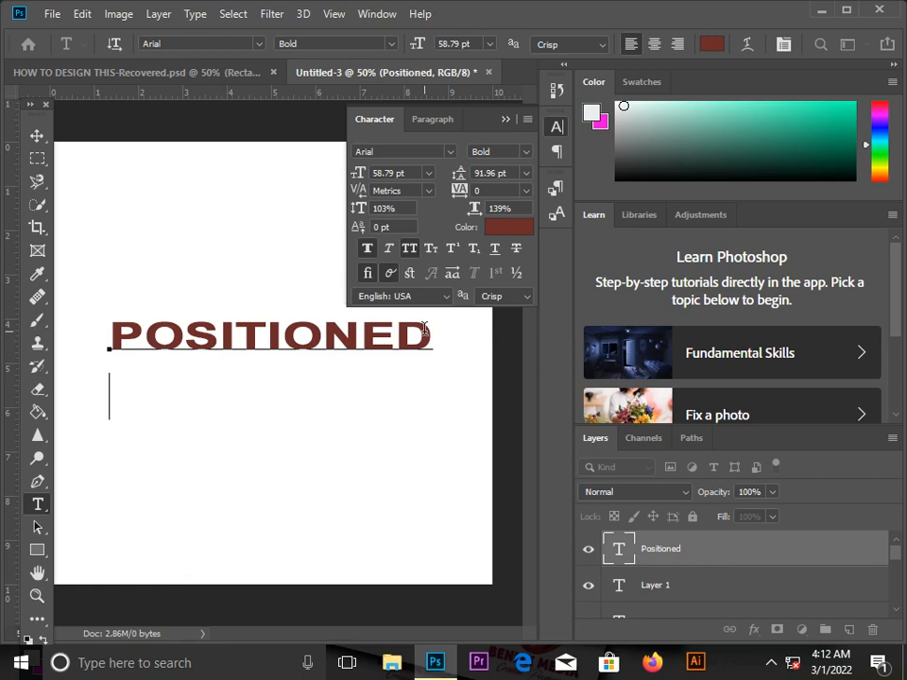
pyautogui.write('FOL')
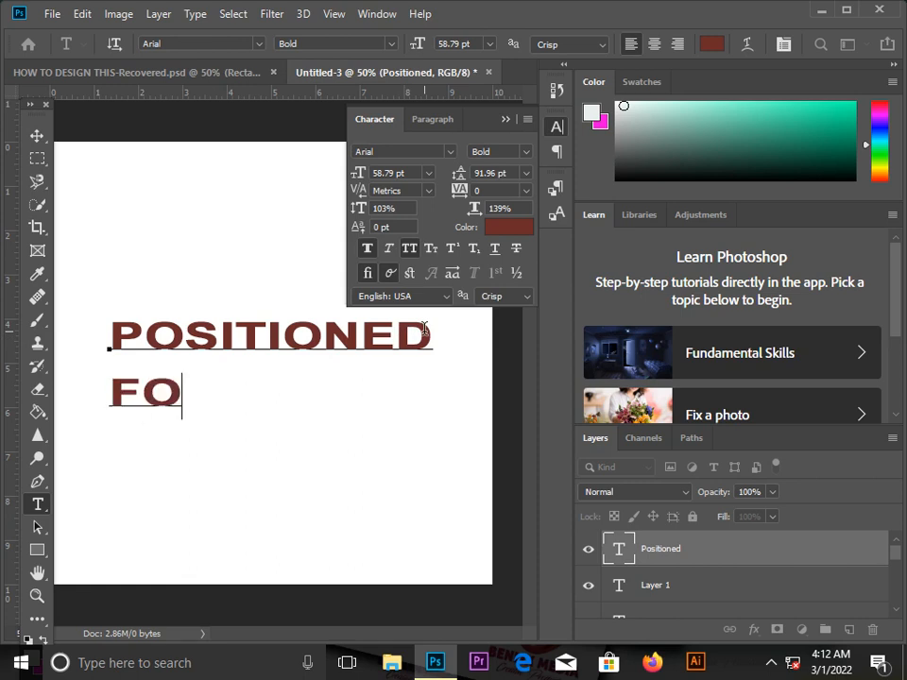
pyautogui.press('BackSpace')
pyautogui.press('BackSpace')
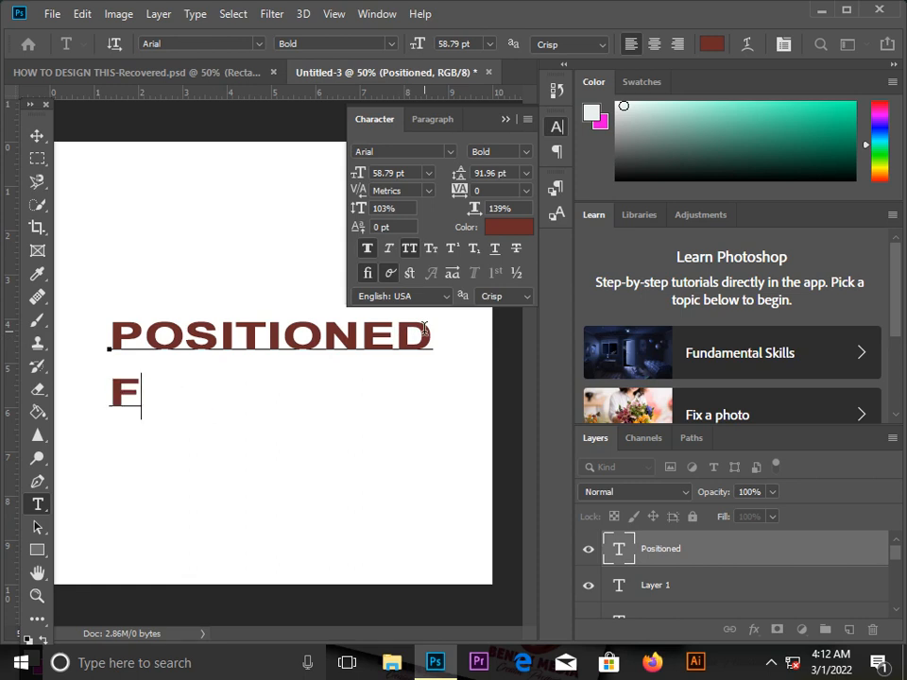
pyautogui.write('OOD')
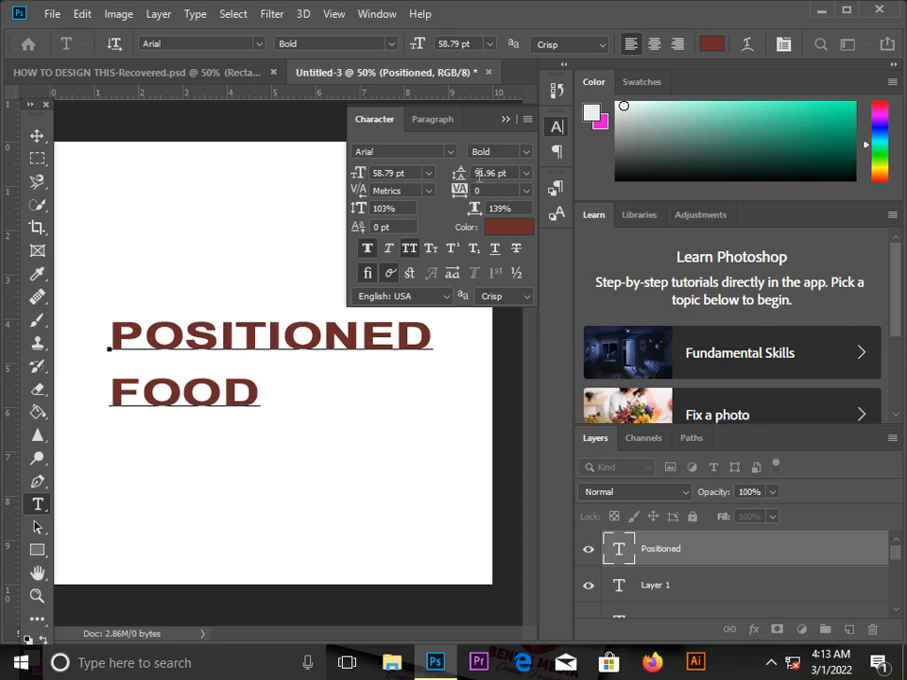
# Increase the leading of both the POSITIONED and FOOD lines to 228.96 pt.
pyautogui.moveTo(461, 175); pyautogui.dragTo(427, 177)
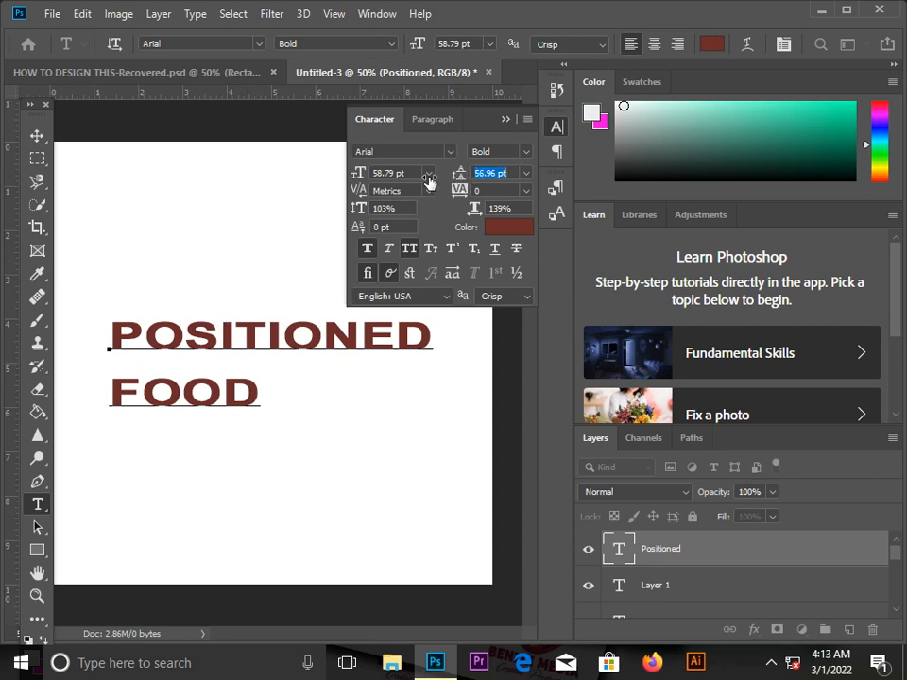
pyautogui.doubleClick(154, 393)
pyautogui.hotkey('ctrl', 'a')
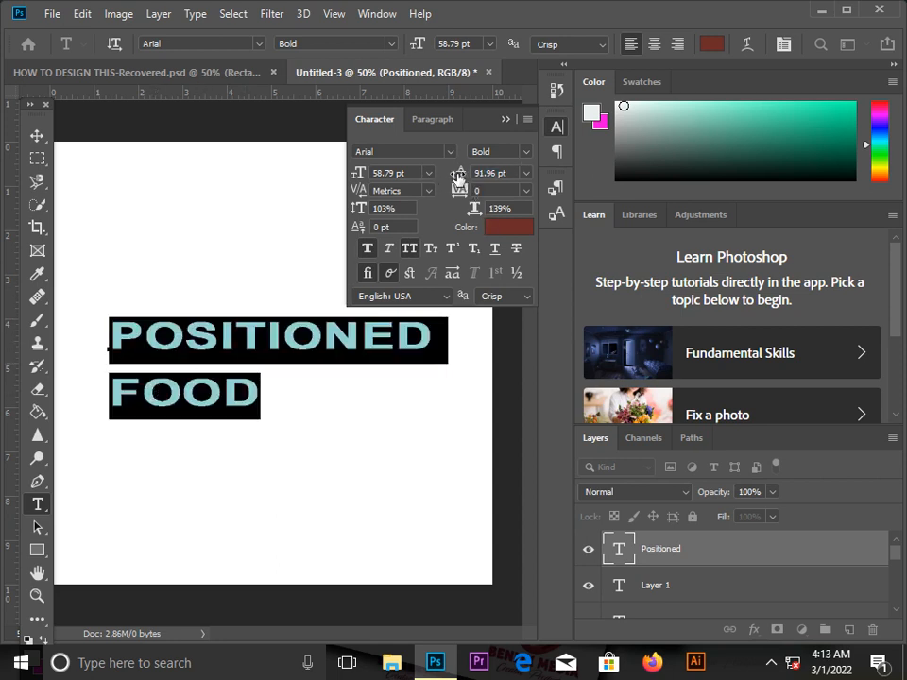
pyautogui.moveTo(455, 178); pyautogui.dragTo(582, 170)
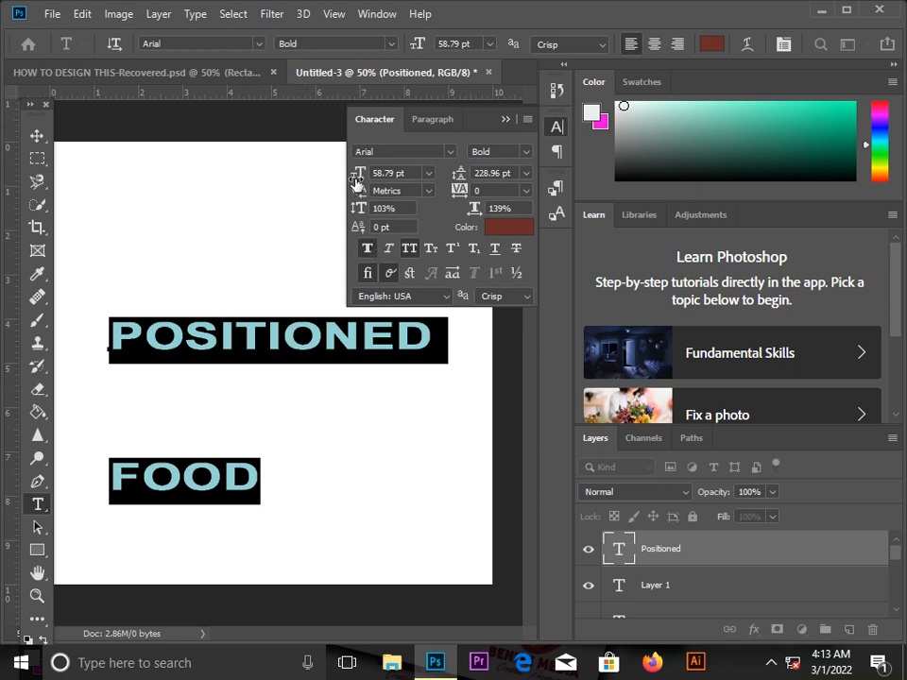
# Reduce both lines to a font size of 18.79 pt and scale the text layer up proportionally to 164.94%.
pyautogui.moveTo(370, 178); pyautogui.dragTo(317, 190)
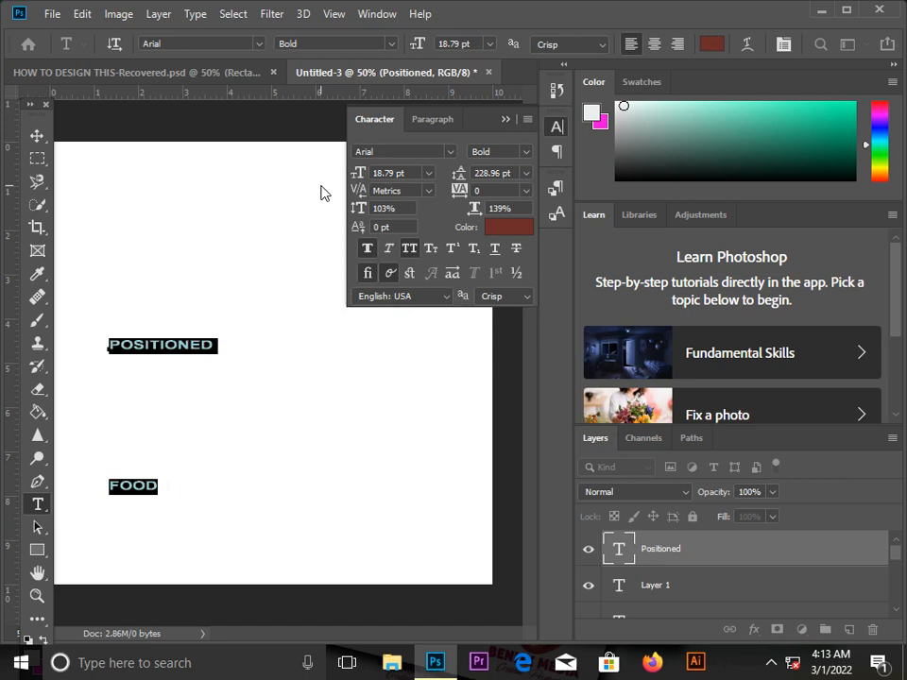
pyautogui.click(40, 138)
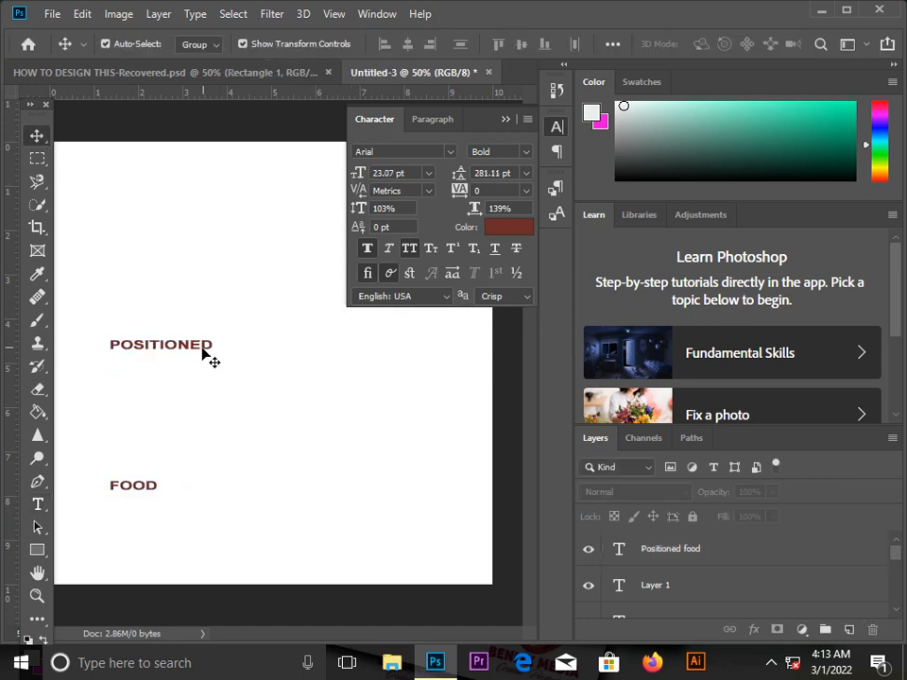
pyautogui.moveTo(216, 336); pyautogui.dragTo(334, 270)
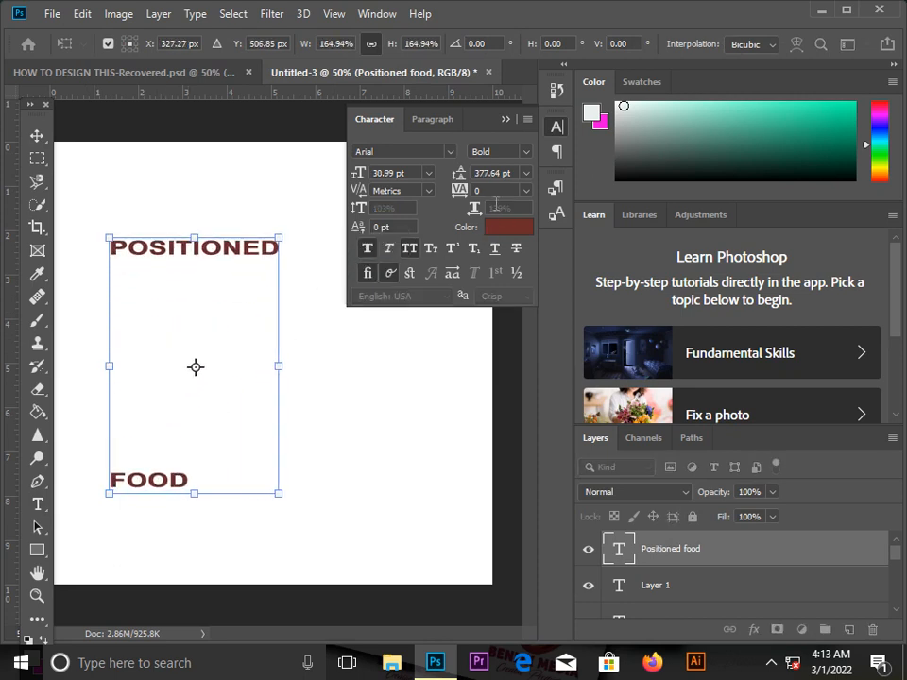
# Change the font of the word POSITIONED to "a bug's life - debugged".
pyautogui.click(39, 505)
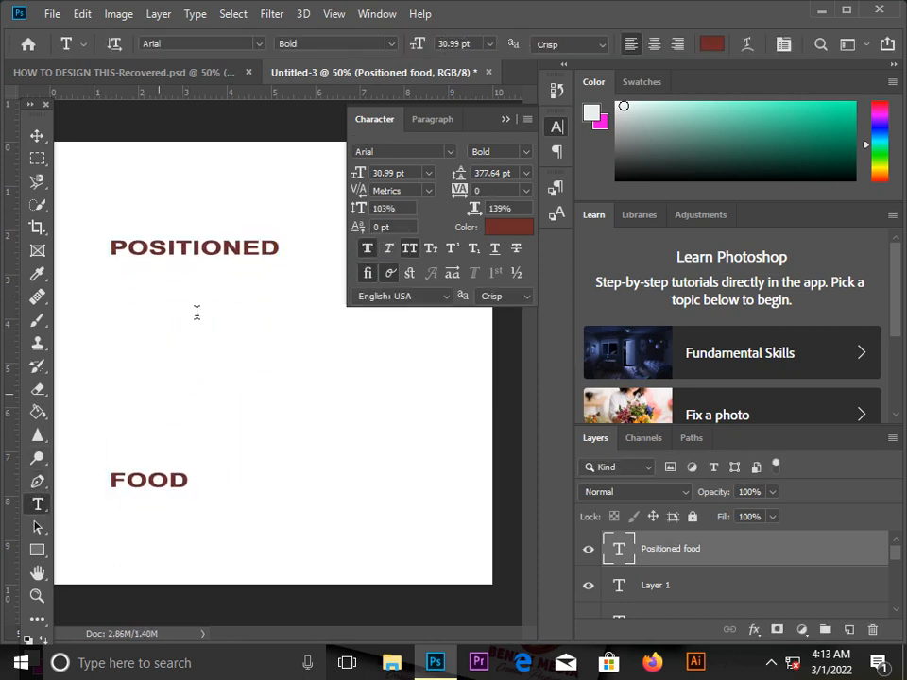
pyautogui.click(223, 246)
pyautogui.doubleClick(224, 245)
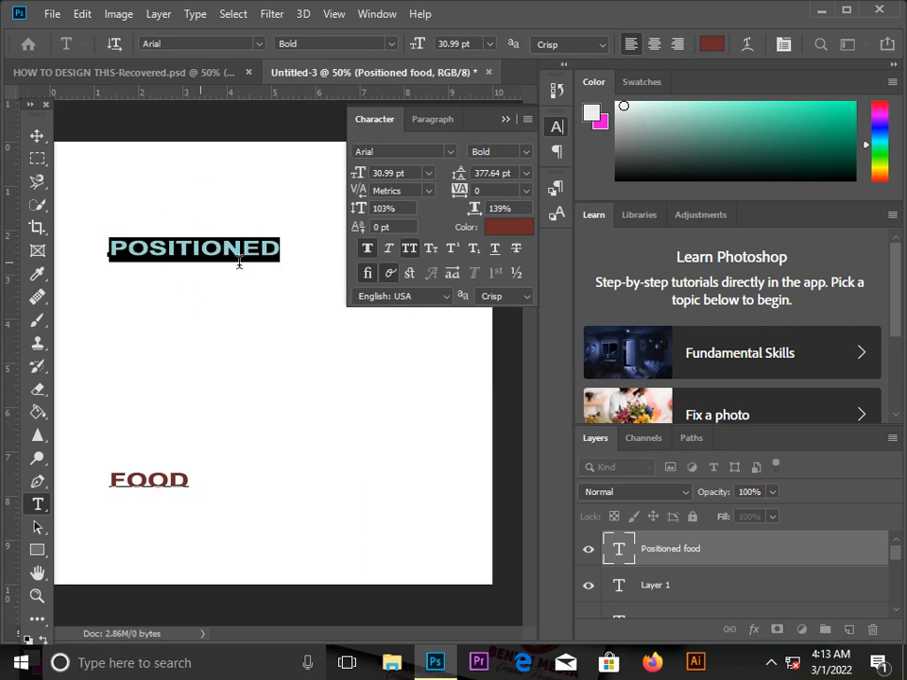
pyautogui.click(451, 151)
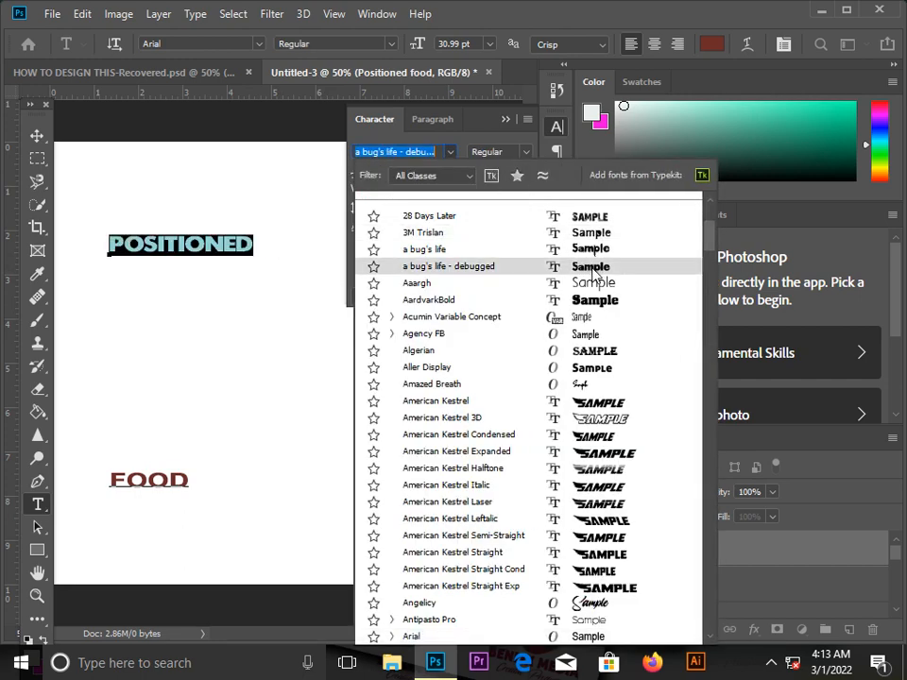
pyautogui.click(593, 267)
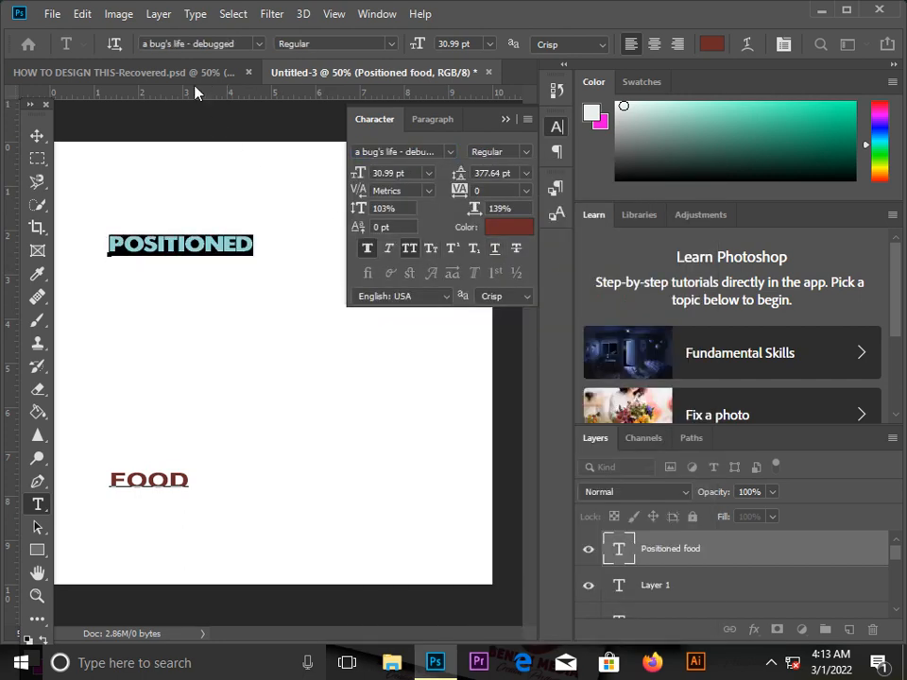
# Change the font of the word POSITIONED to Angelicy and turn off its All Caps style.
pyautogui.click(450, 151)
pyautogui.click(578, 340)
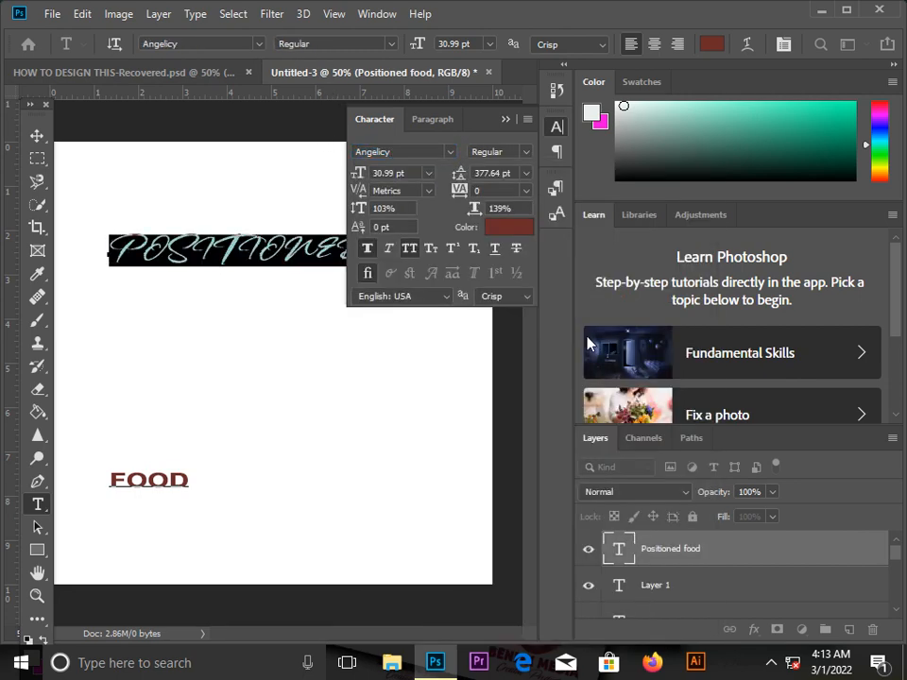
pyautogui.click(410, 249)
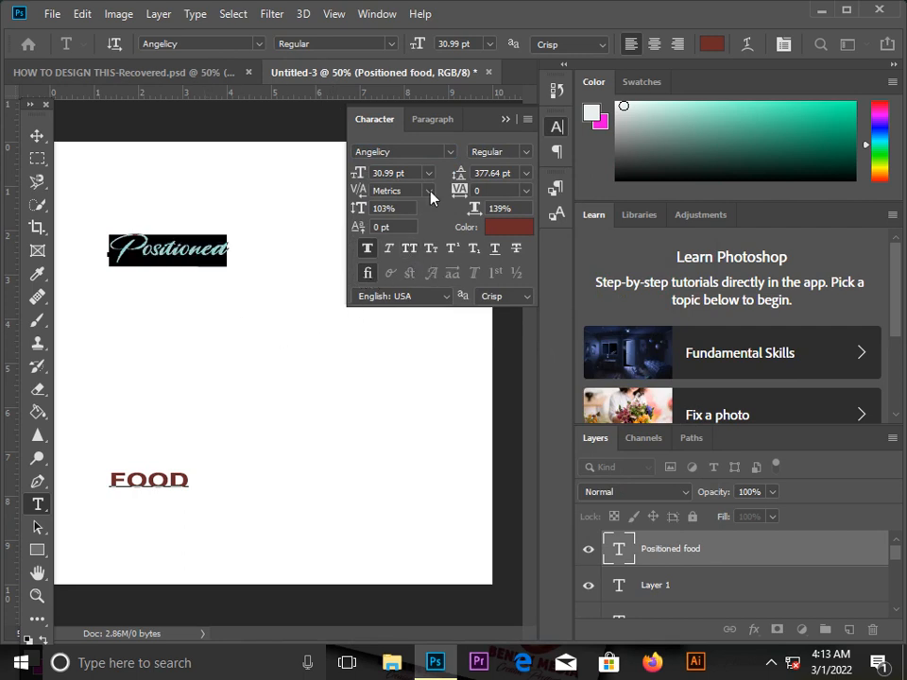
pyautogui.click(505, 119)
pyautogui.click(37, 135)
pyautogui.click(158, 234)
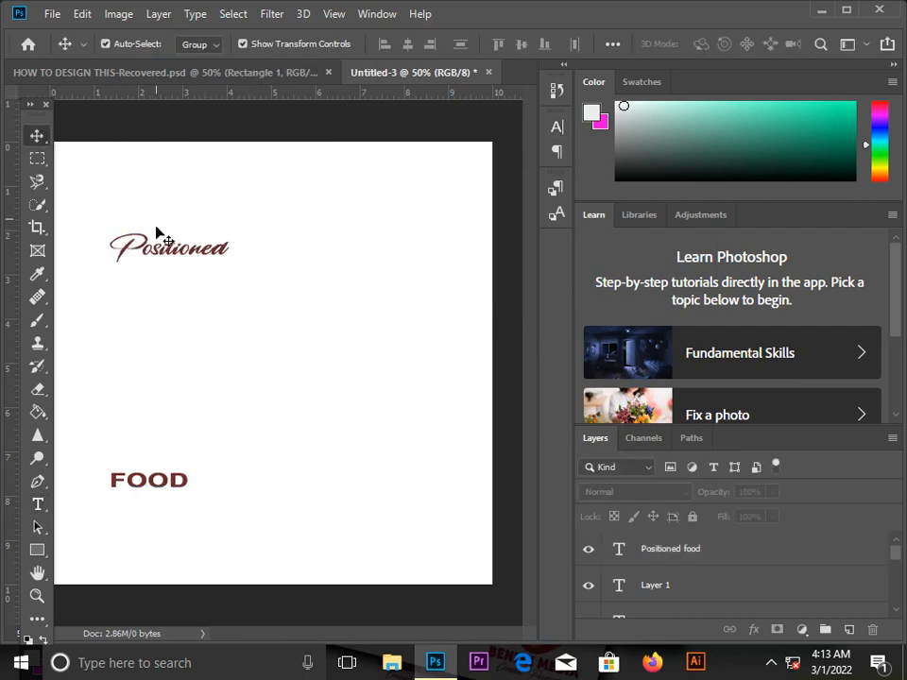
# Try to scale the two-line text layer up proportionally to 231.80%, and undo the scaling.
pyautogui.click(158, 234)
pyautogui.hotkey('ctrl', 't')
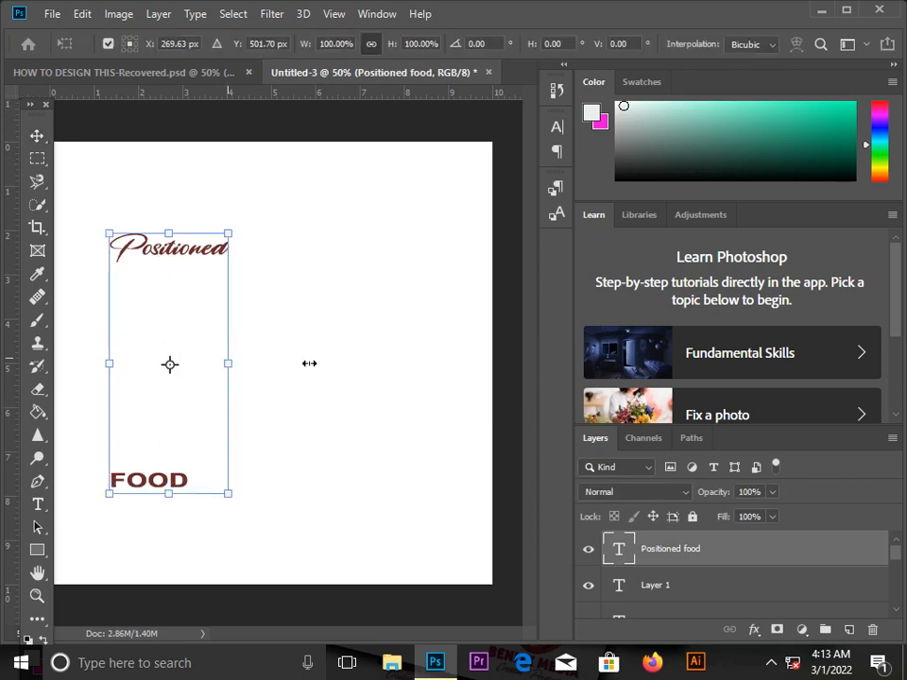
pyautogui.moveTo(309, 363); pyautogui.dragTo(385, 365)
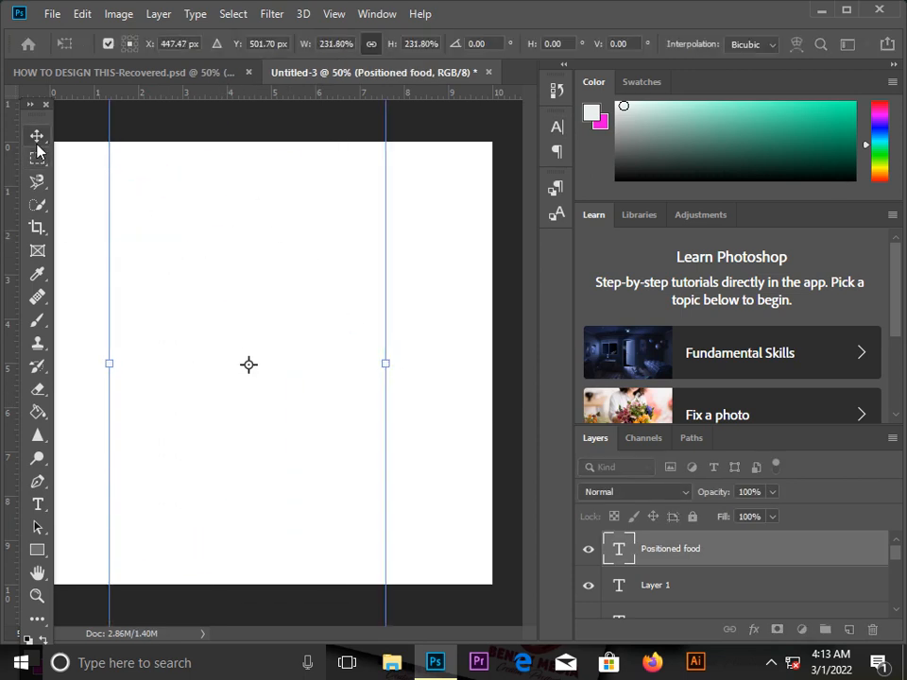
pyautogui.click(37, 143)
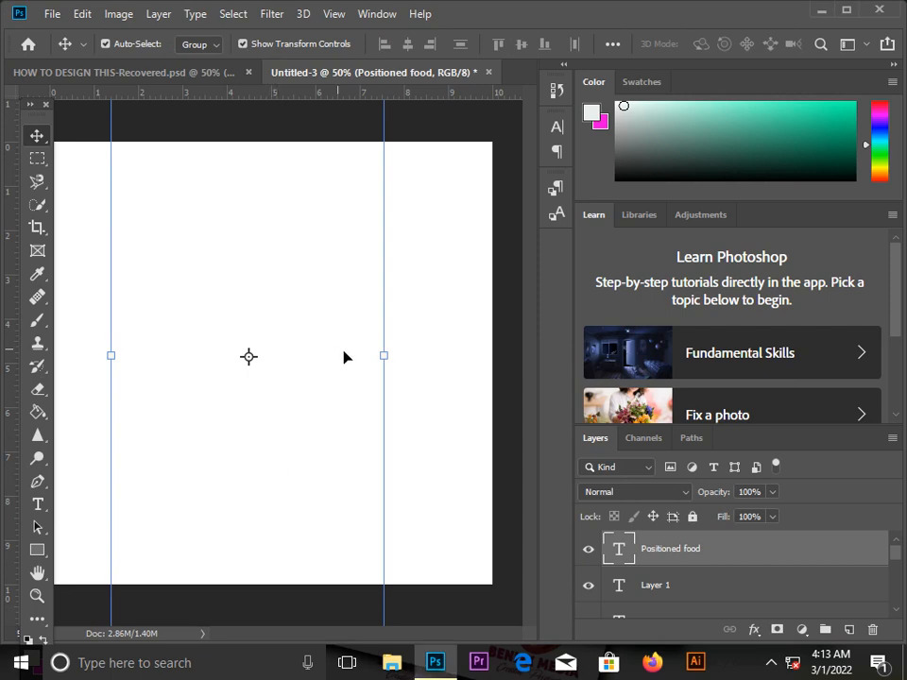
pyautogui.hotkey('ctrl', 't')
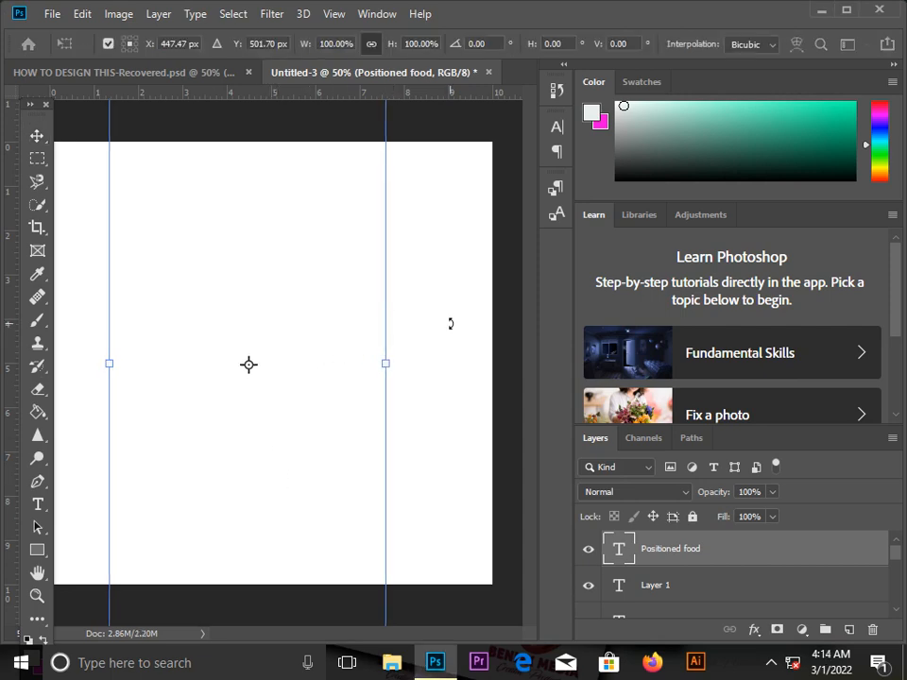
pyautogui.click(83, 14)
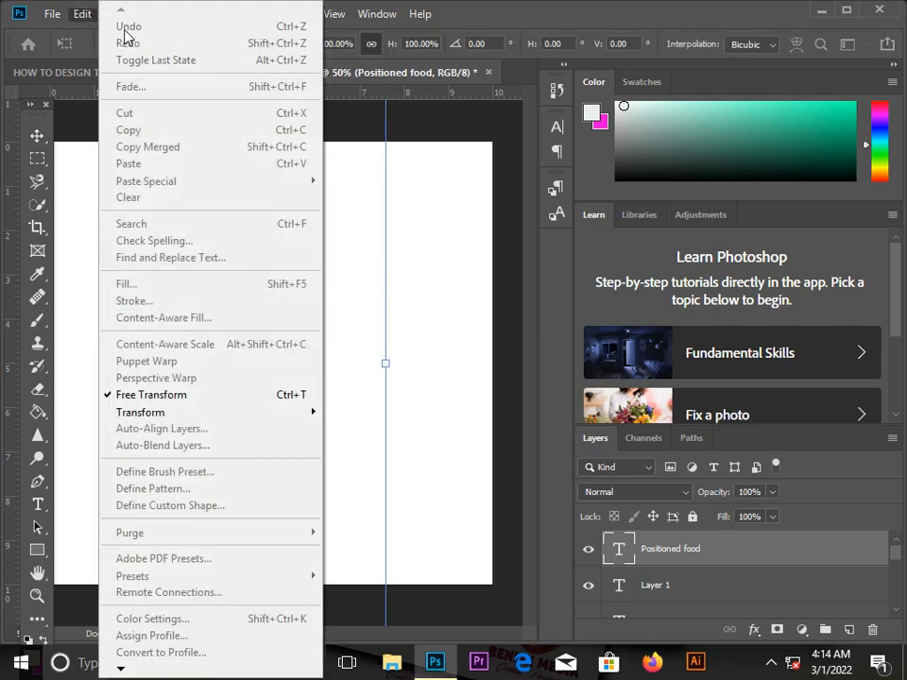
pyautogui.click(38, 137)
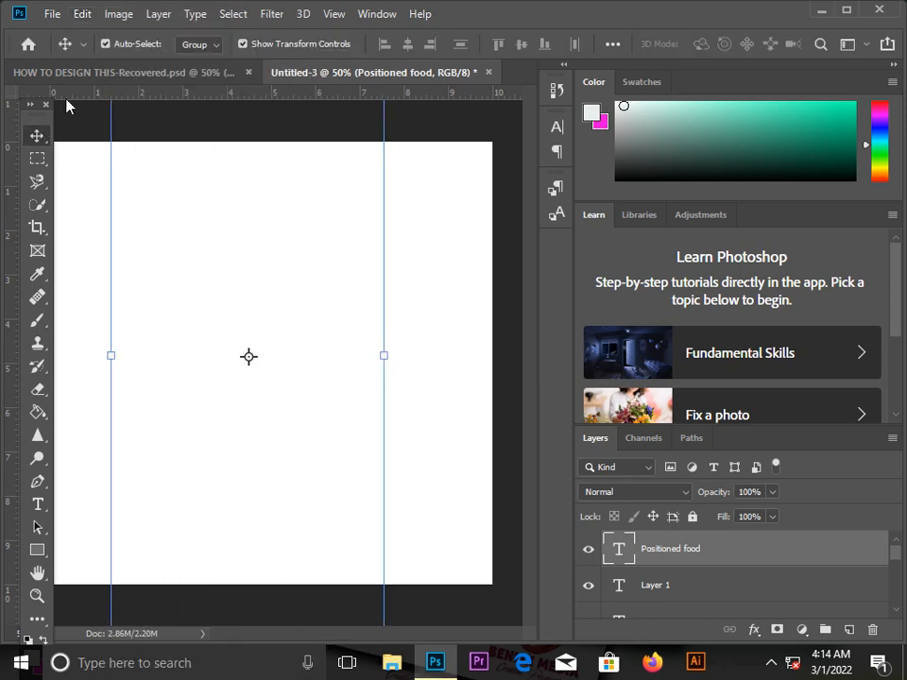
pyautogui.click(91, 16)
pyautogui.click(127, 28)
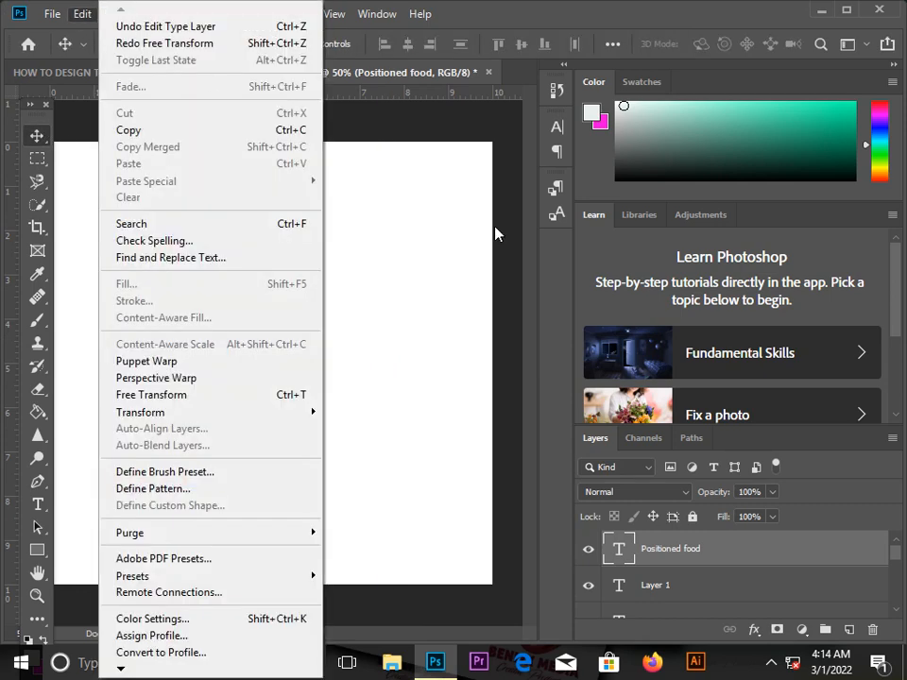
pyautogui.click(492, 234)
# Delete the word FOOD from the second line of the text layer.
pyautogui.doubleClick(135, 481)
pyautogui.click(143, 479)
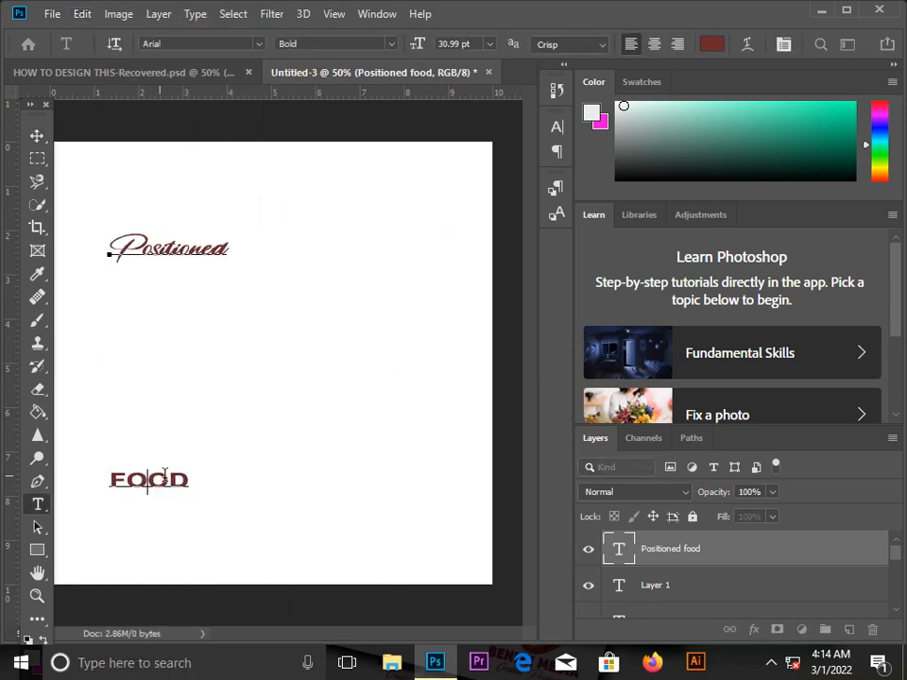
pyautogui.moveTo(188, 480); pyautogui.dragTo(98, 481)
pyautogui.press('BackSpace')
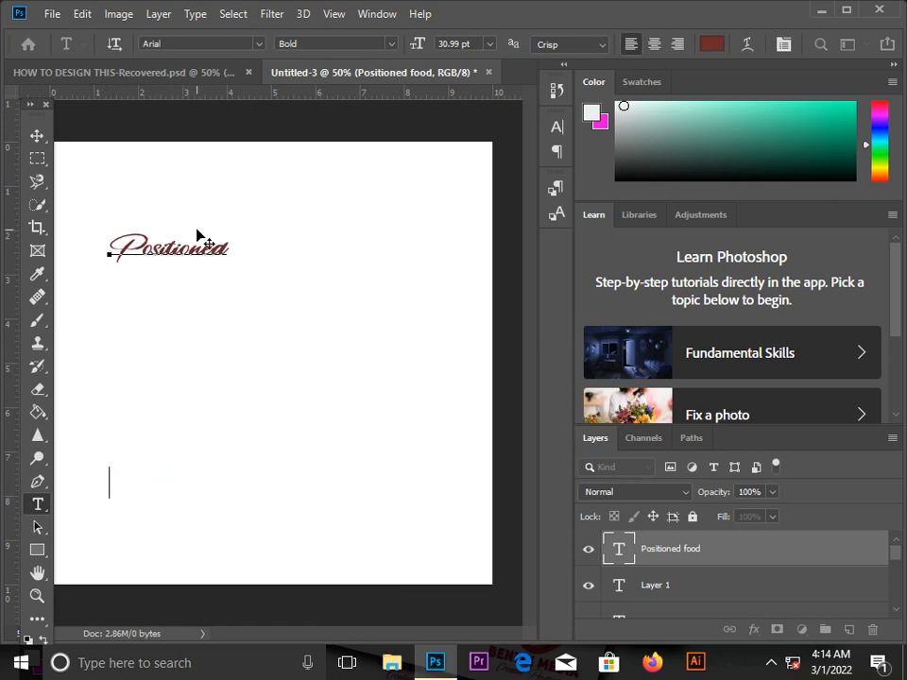
# Enlarge the word Positioned to a font size of 95.99 pt and move it to the middle of the canvas.
pyautogui.click(198, 234)
pyautogui.doubleClick(189, 247)
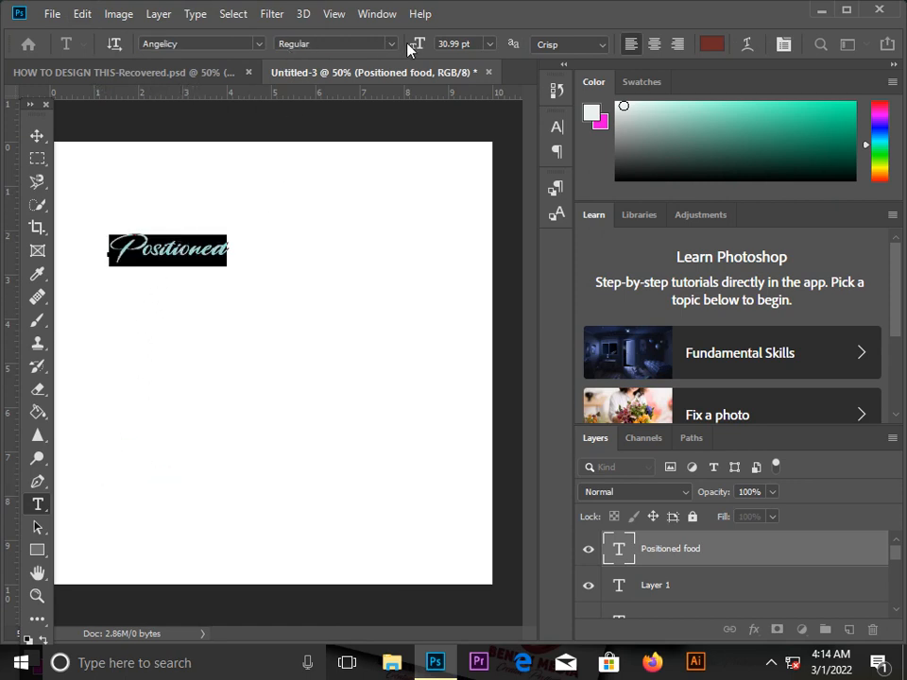
pyautogui.moveTo(408, 49); pyautogui.dragTo(471, 42)
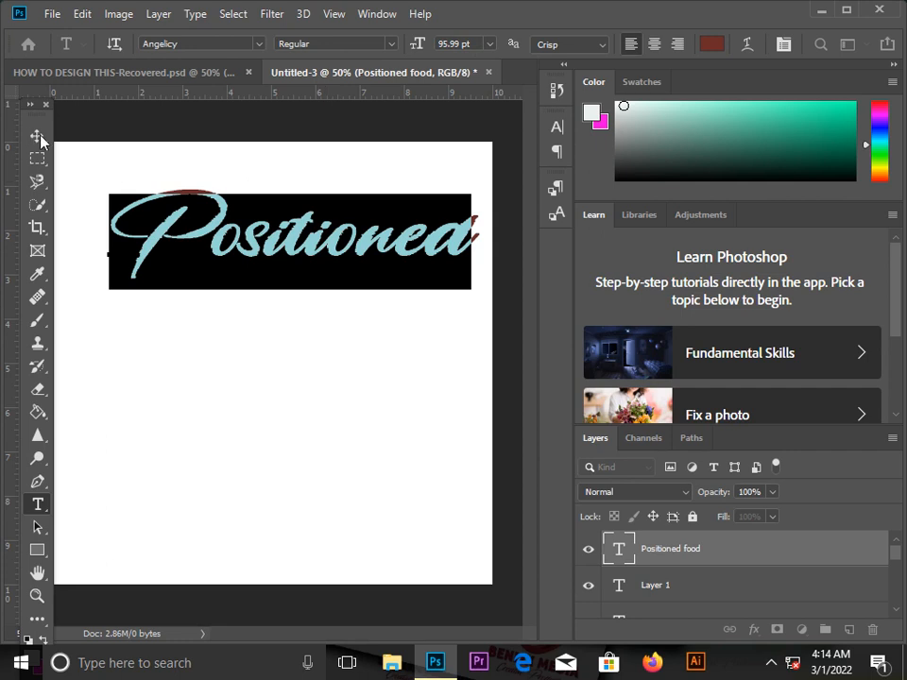
pyautogui.click(38, 138)
pyautogui.moveTo(239, 257); pyautogui.dragTo(212, 366)
pyautogui.click(324, 148)
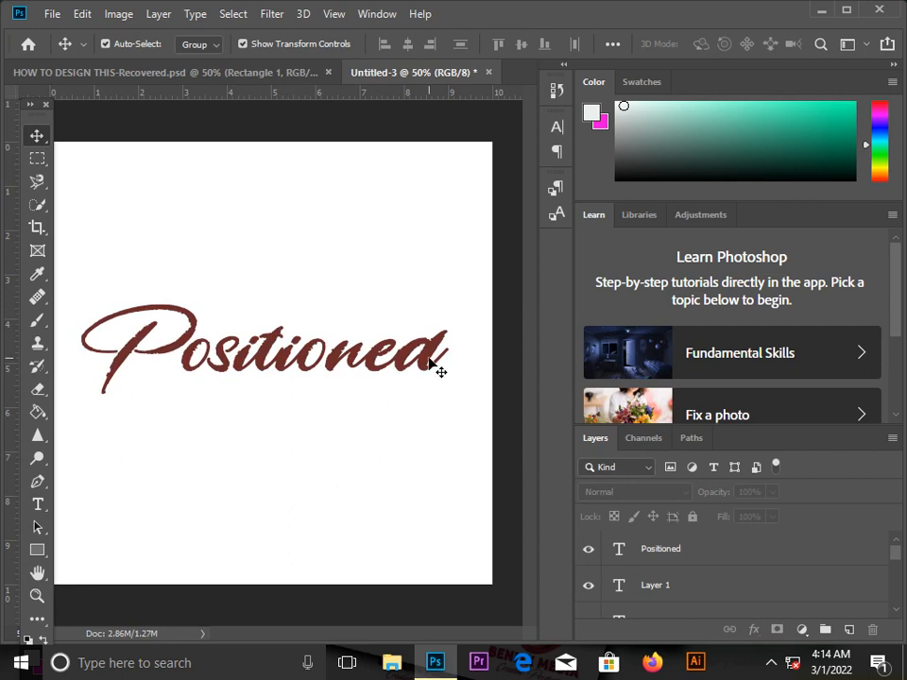
# Set the kerning of the word Positioned to 0 in the Character settings.
pyautogui.click(557, 127)
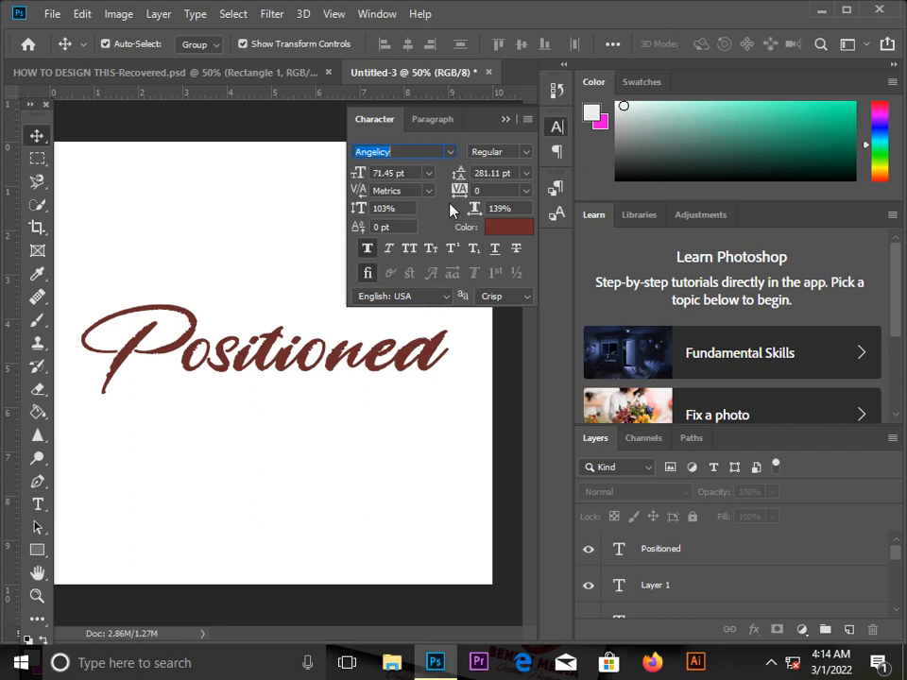
pyautogui.doubleClick(281, 351)
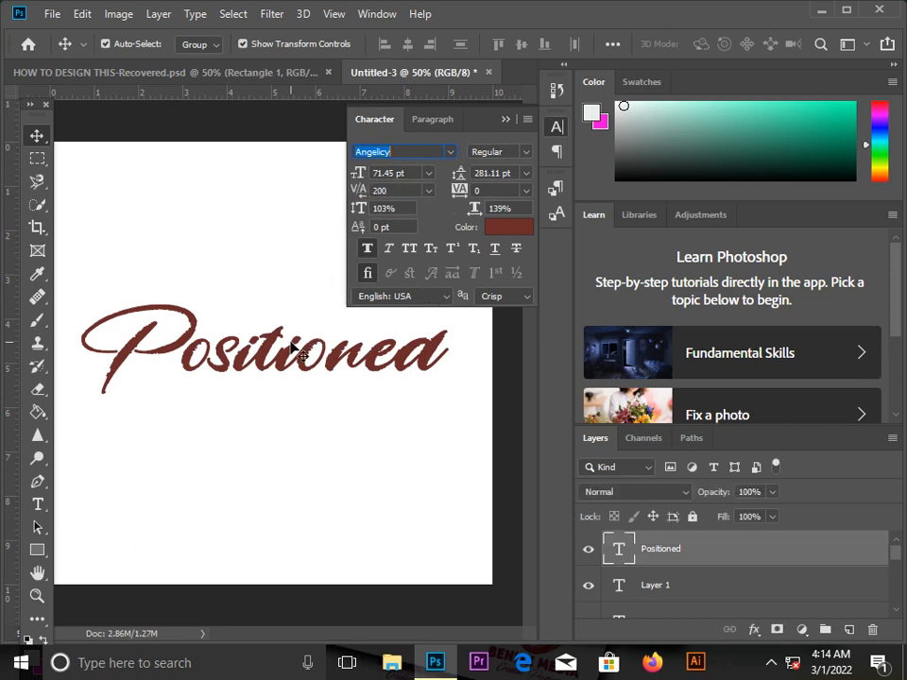
pyautogui.click(297, 334)
pyautogui.doubleClick(297, 335)
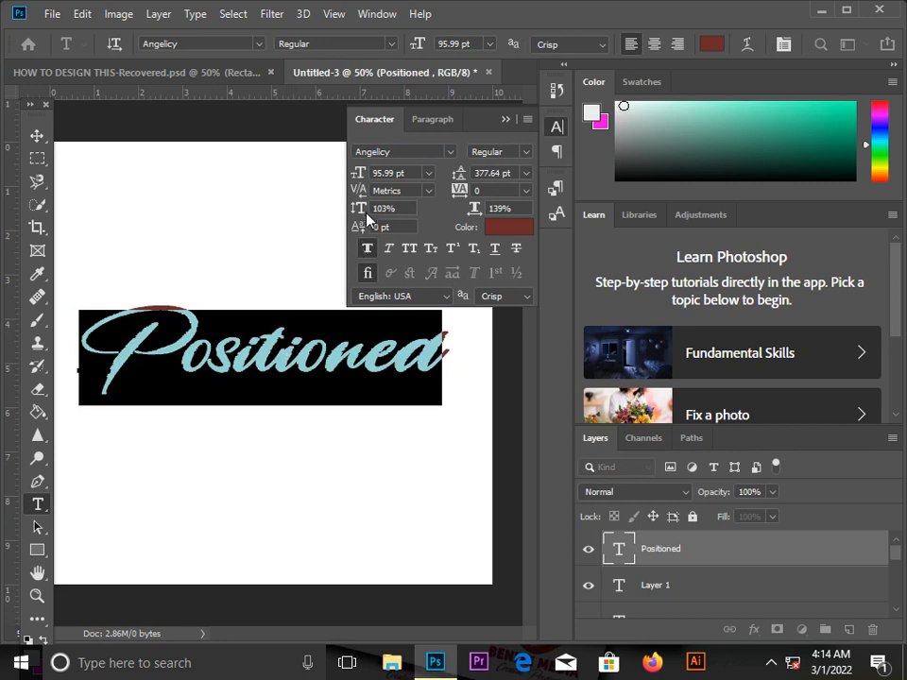
pyautogui.moveTo(360, 195); pyautogui.dragTo(399, 186)
pyautogui.click(429, 190)
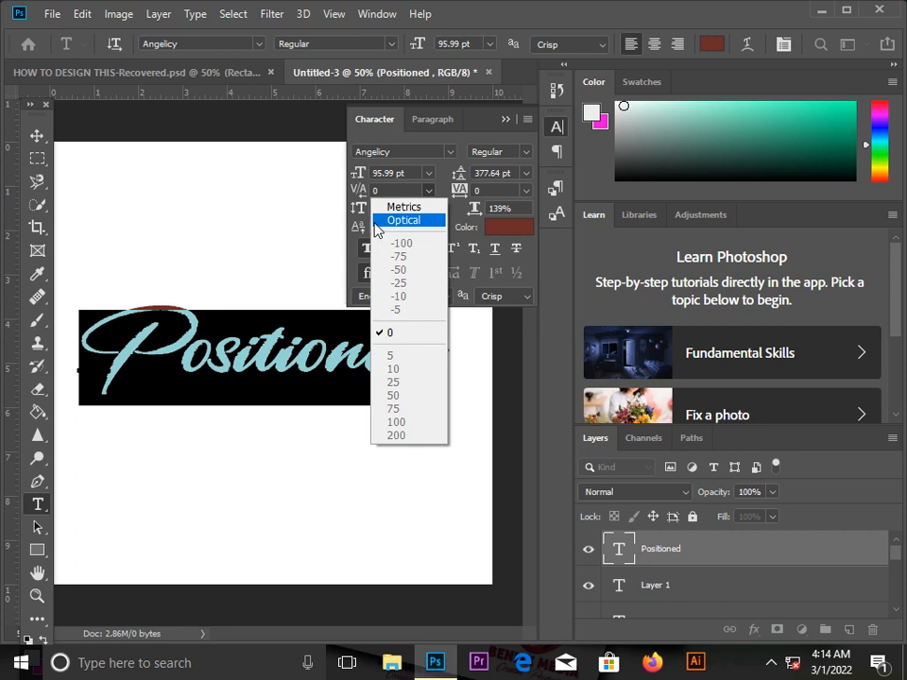
pyautogui.click(424, 179)
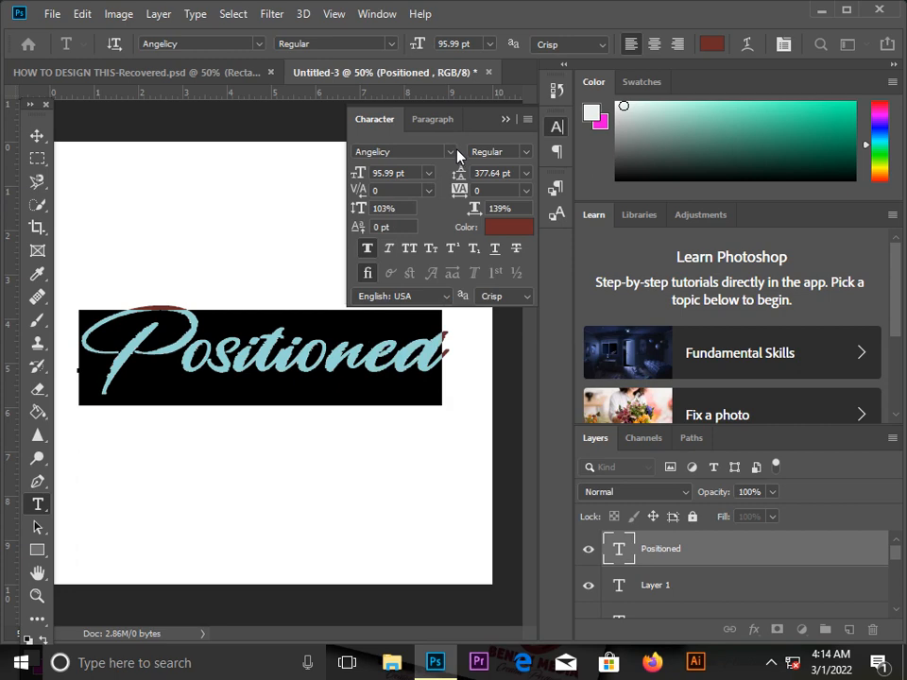
pyautogui.click(450, 154)
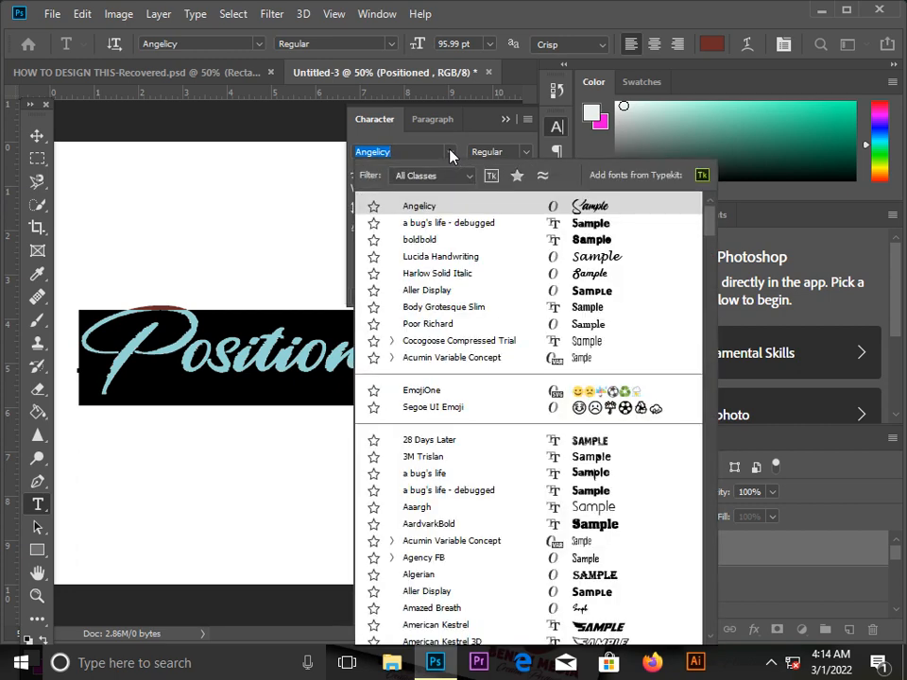
pyautogui.click(451, 154)
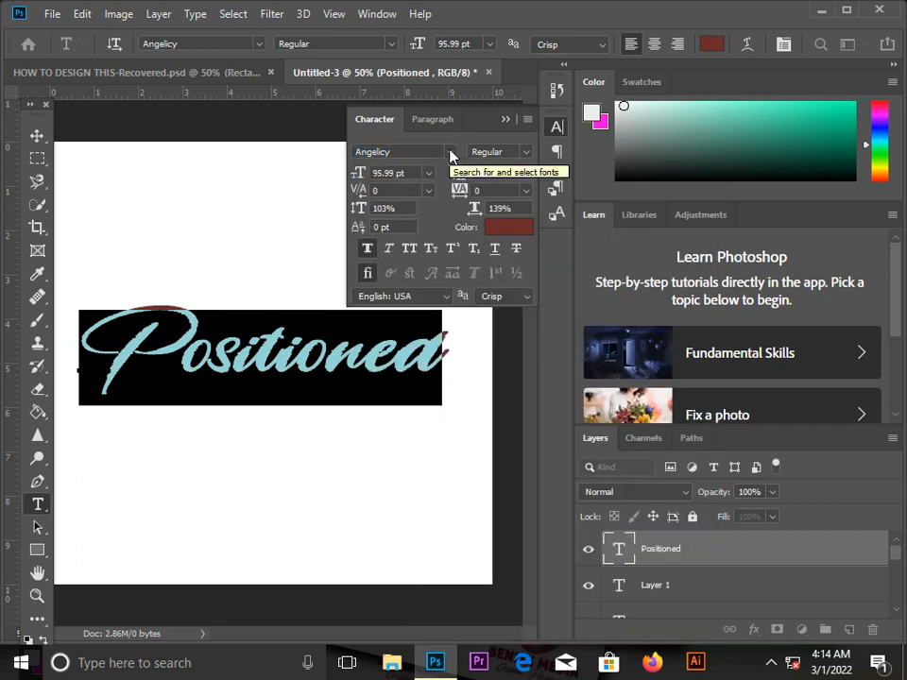
# Set the language of the word Positioned to English: UK and review the anti-aliasing options, keeping Crisp.
pyautogui.click(446, 297)
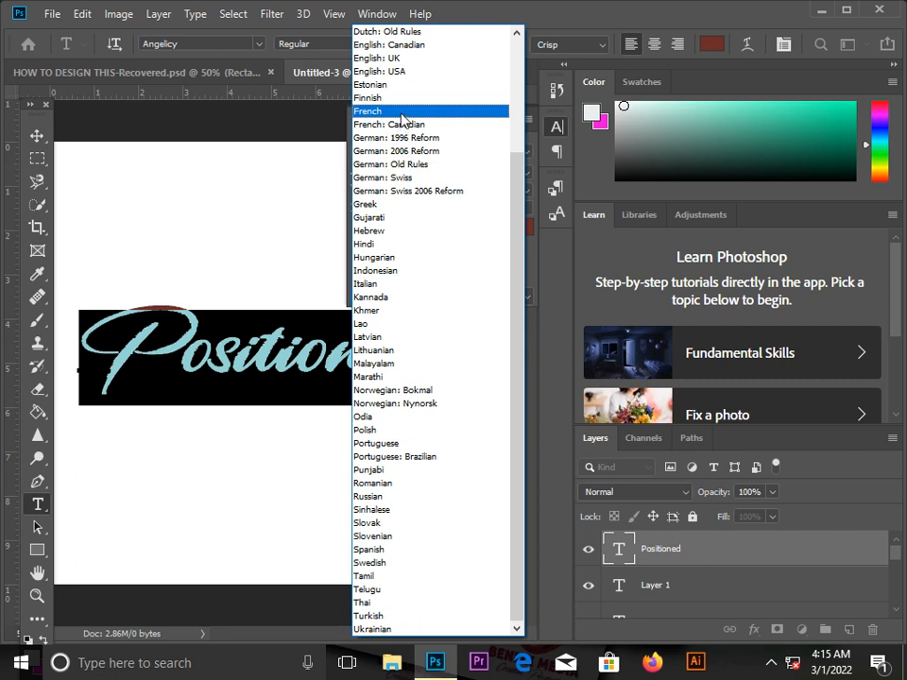
pyautogui.click(401, 58)
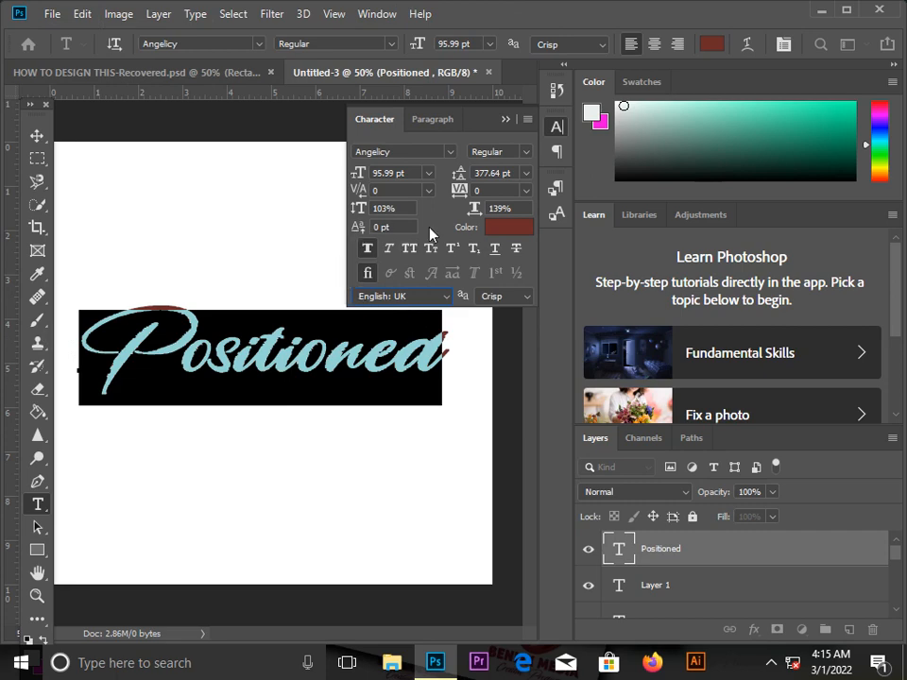
pyautogui.click(527, 120)
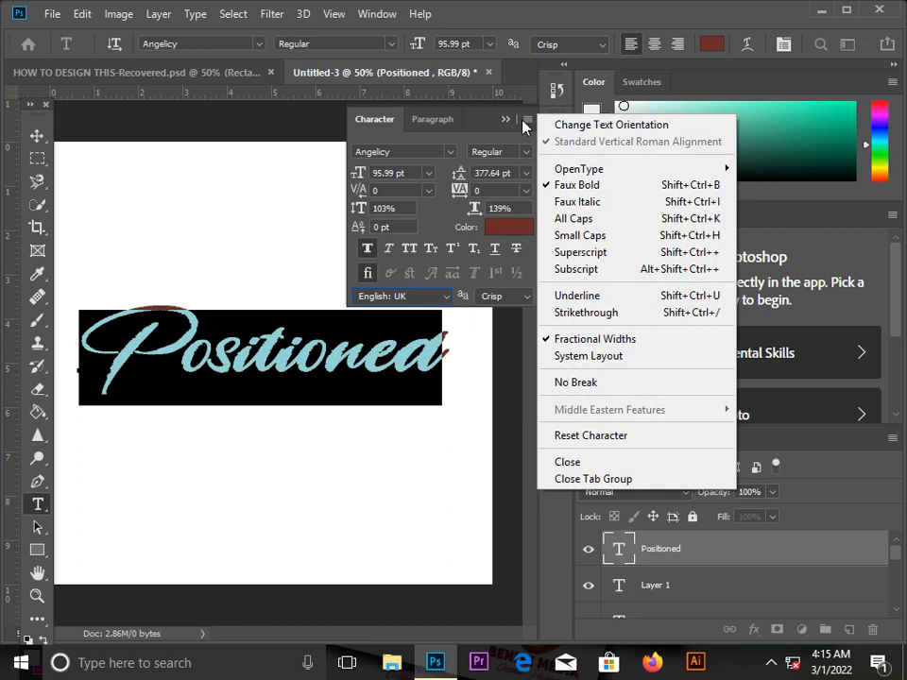
pyautogui.click(510, 298)
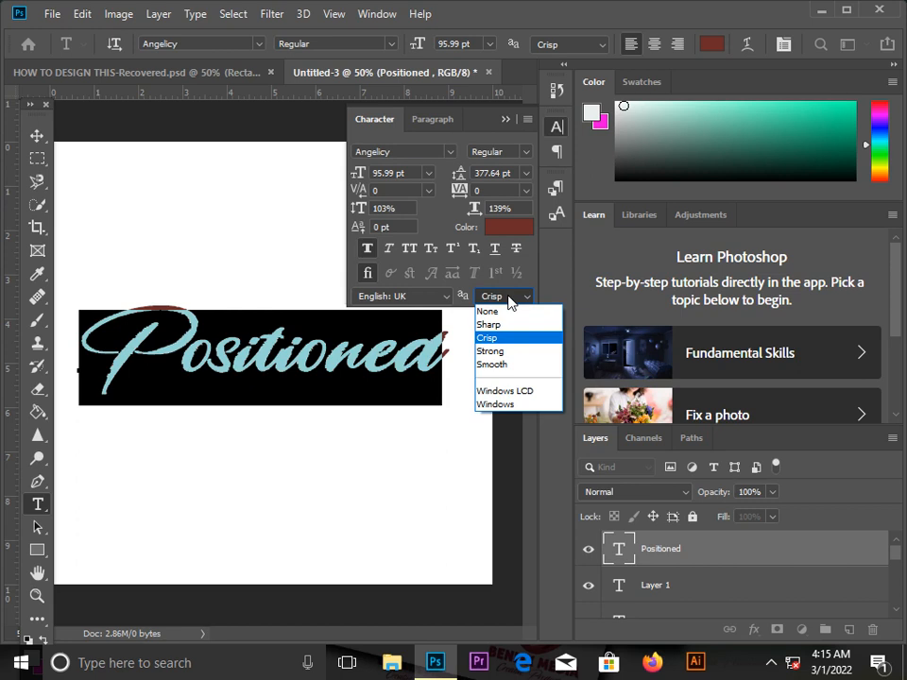
pyautogui.click(509, 300)
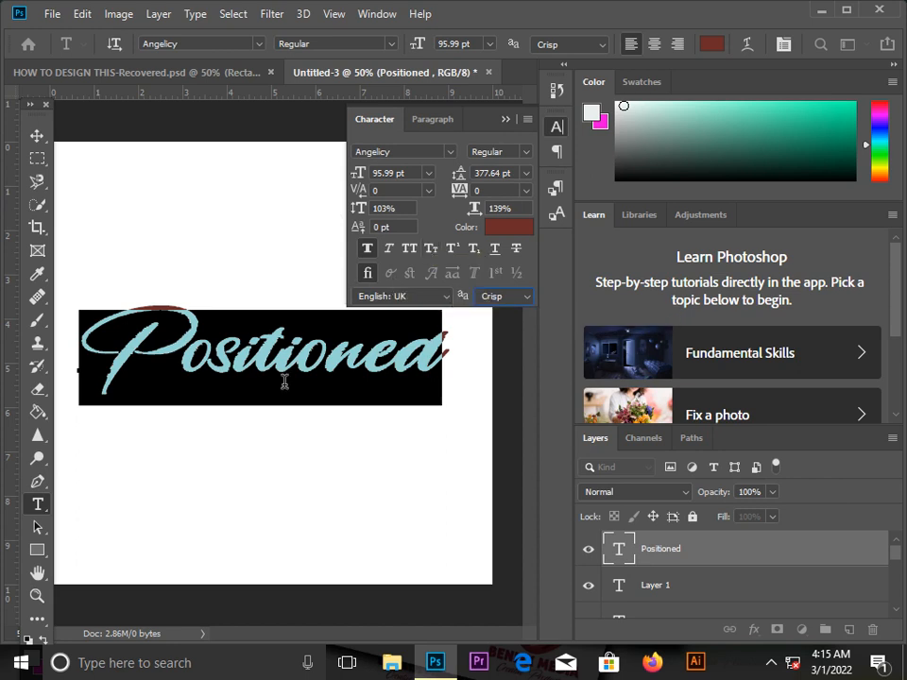
# Try All Caps and Superscript on the word Positioned, and apply Faux Italic, Small Caps, Subscript, Underline and Strikethrough.
pyautogui.click(385, 253)
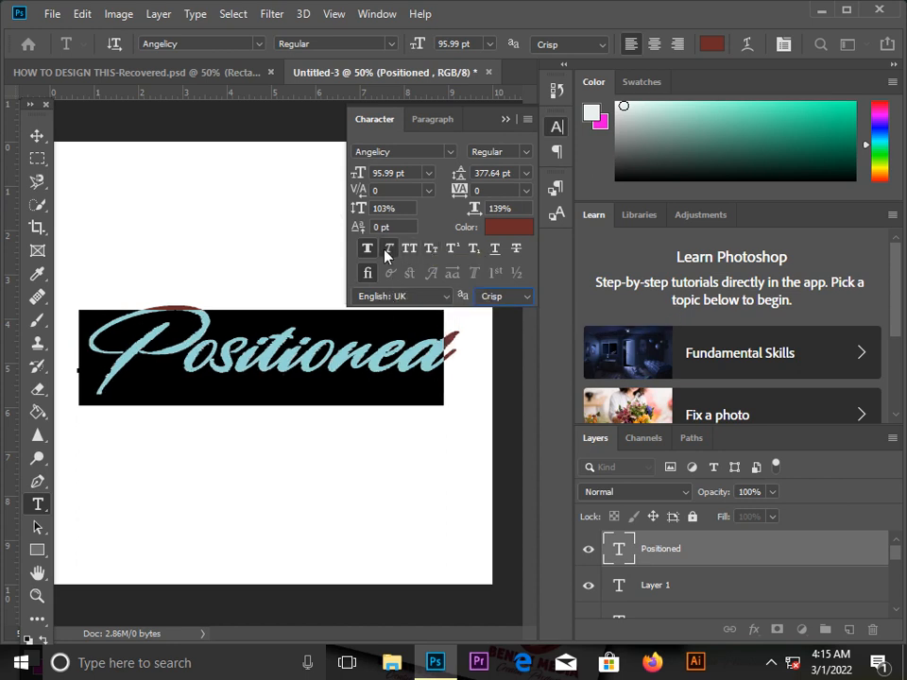
pyautogui.click(407, 247)
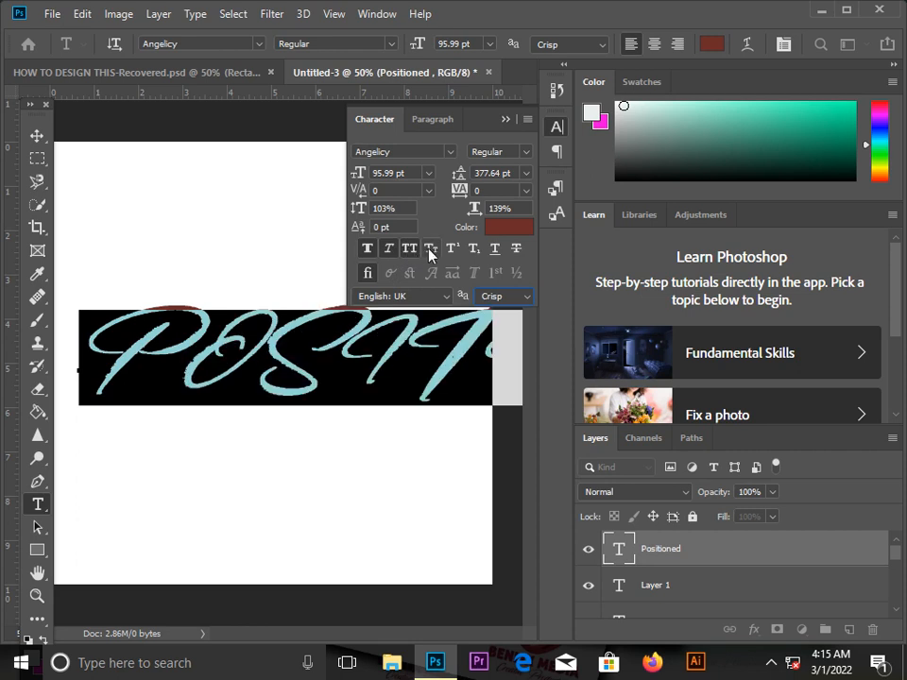
pyautogui.click(434, 250)
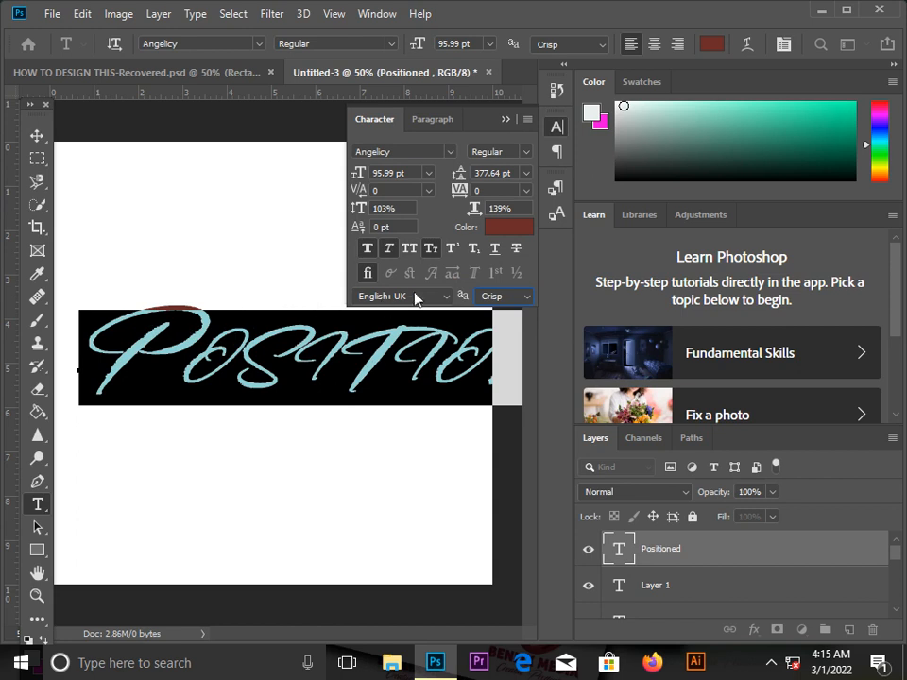
pyautogui.click(452, 251)
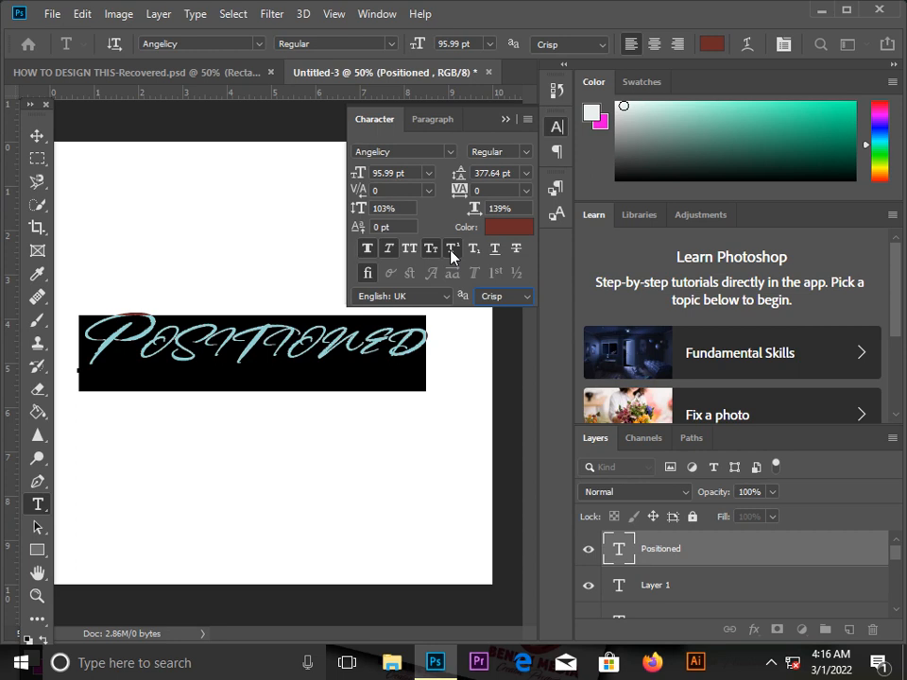
pyautogui.click(479, 255)
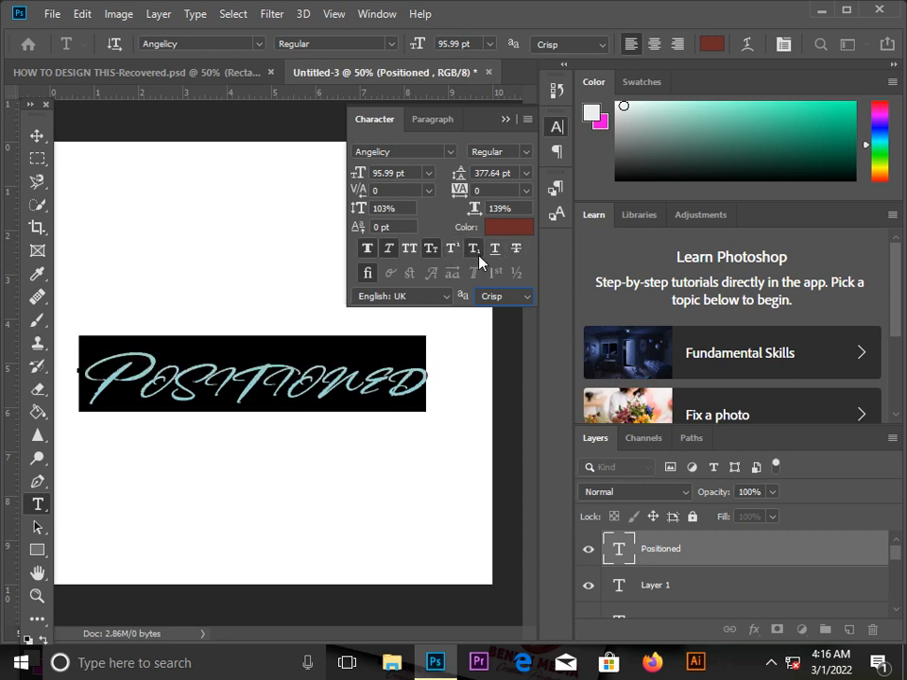
pyautogui.click(497, 251)
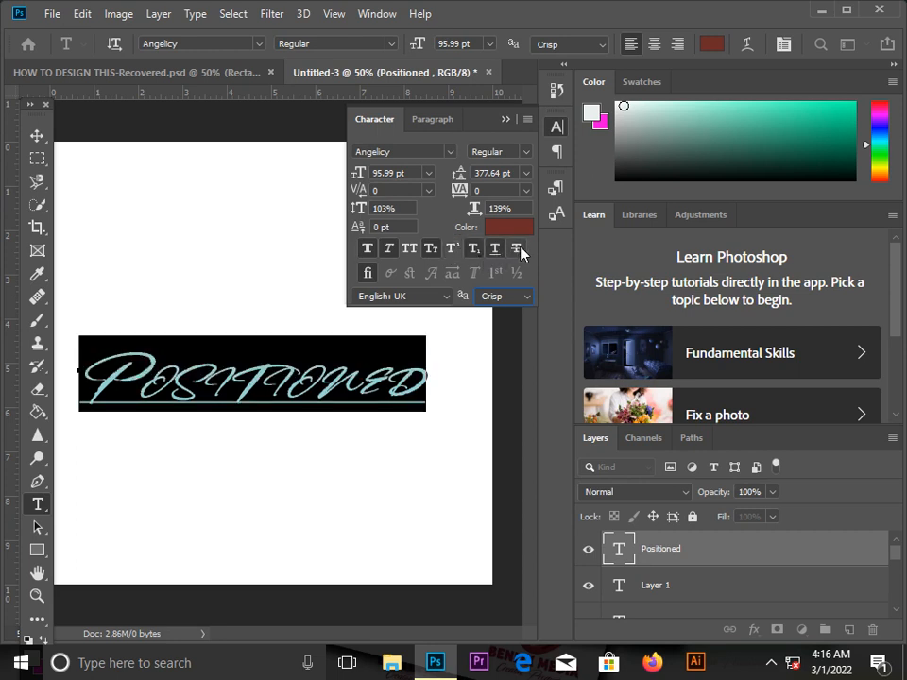
pyautogui.click(518, 250)
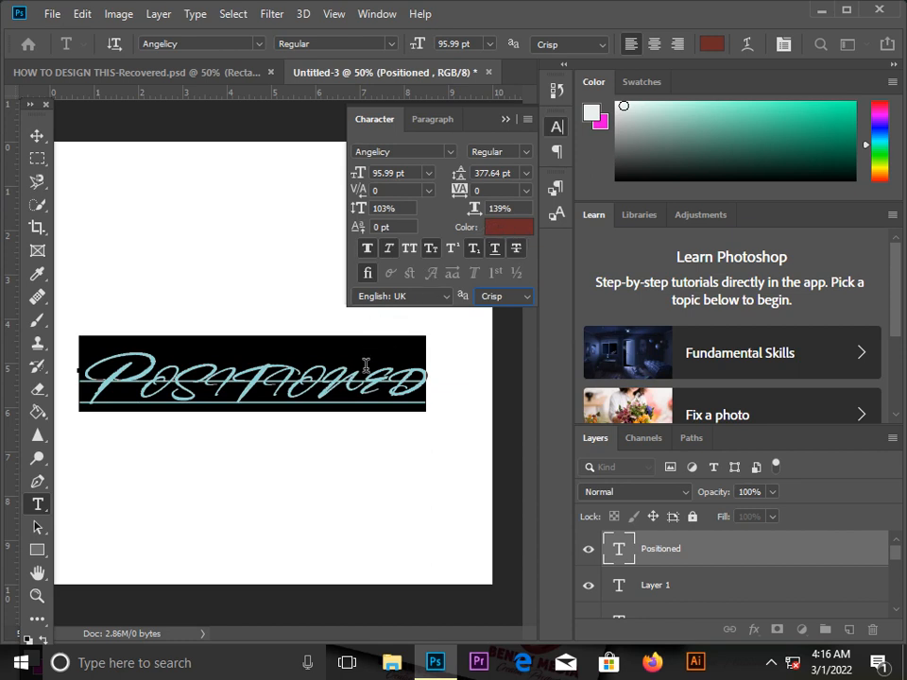
# Set the text colour of the word Positioned to black.
pyautogui.click(510, 229)
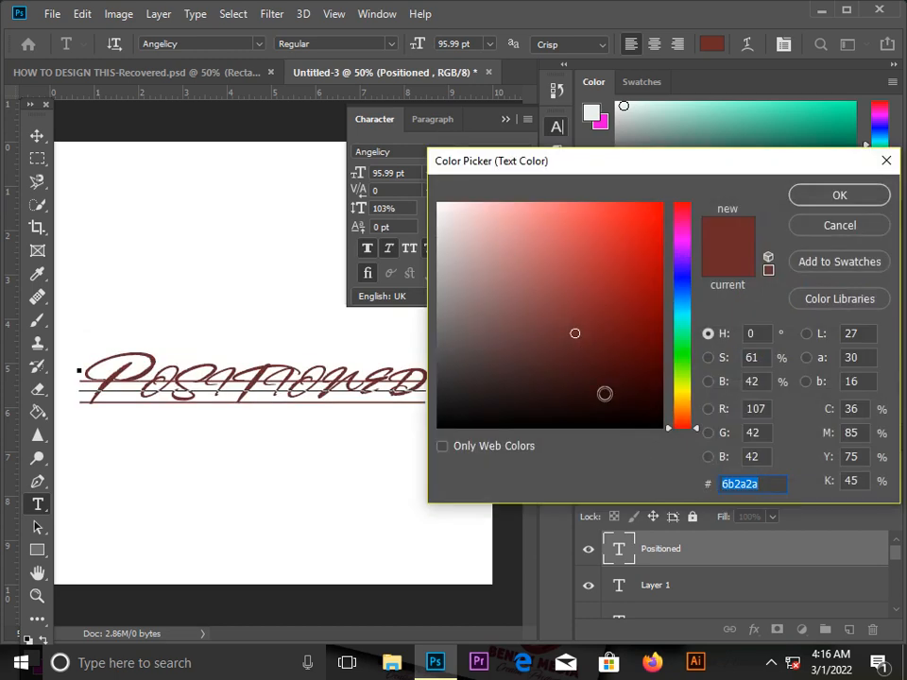
pyautogui.moveTo(603, 393); pyautogui.dragTo(704, 447)
pyautogui.click(812, 206)
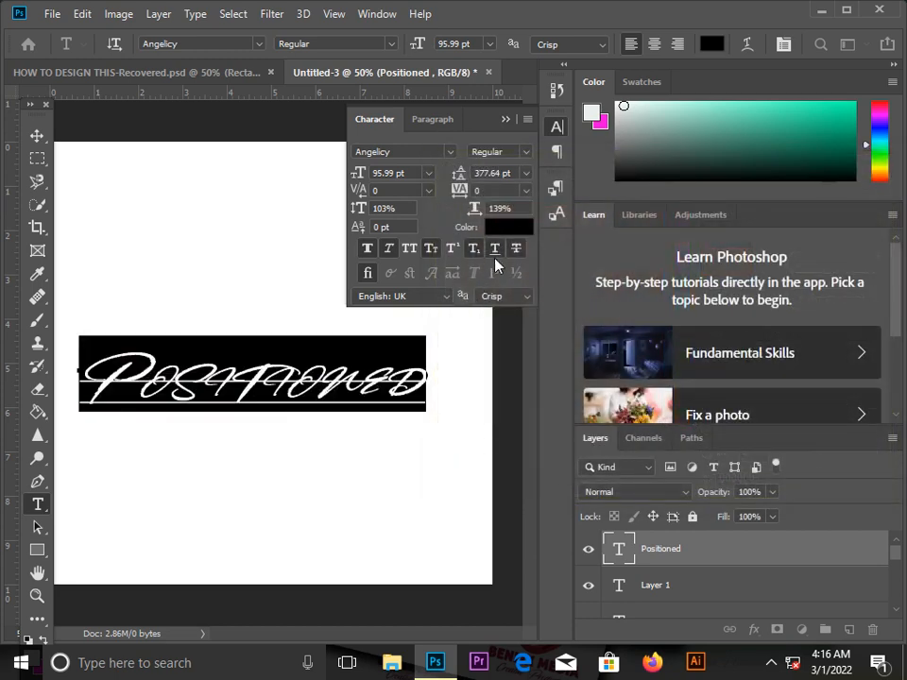
# Set the text colour of the word Positioned to bright red, ff0000, and finish editing the text.
pyautogui.click(510, 229)
pyautogui.moveTo(591, 255); pyautogui.dragTo(703, 183)
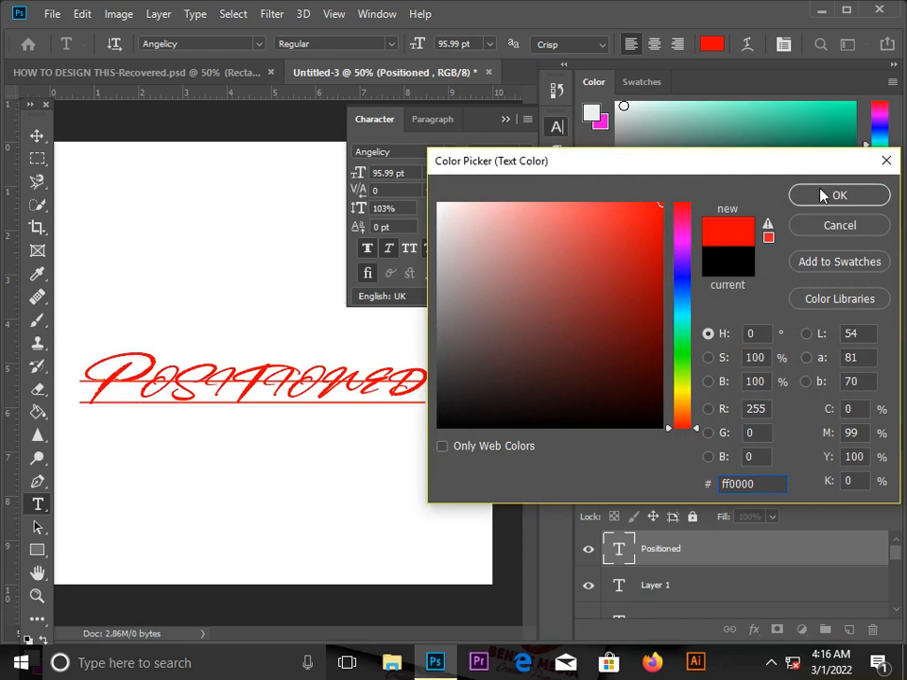
pyautogui.click(836, 195)
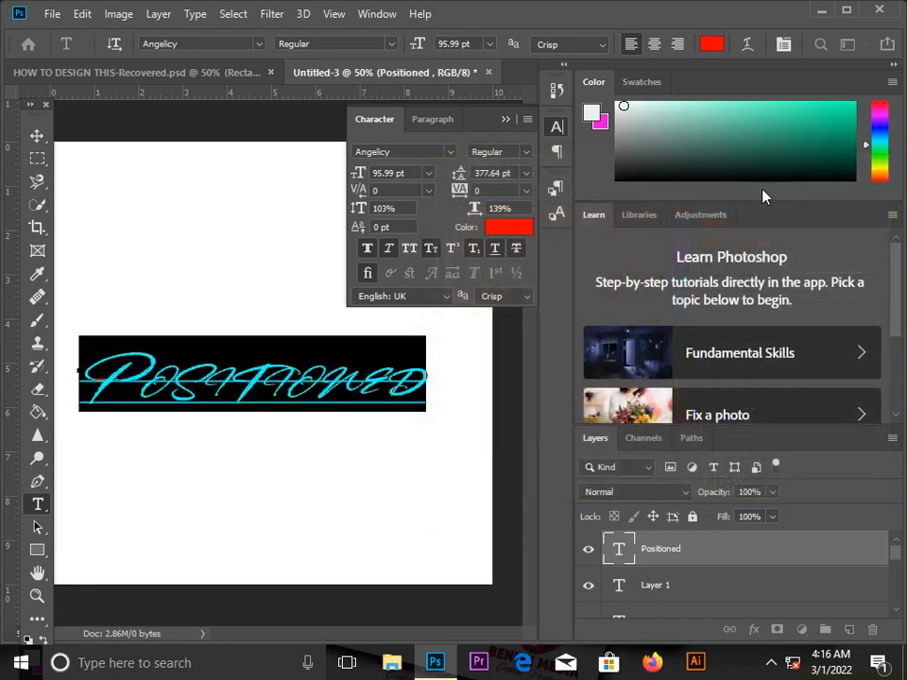
pyautogui.click(36, 135)
pyautogui.click(172, 127)
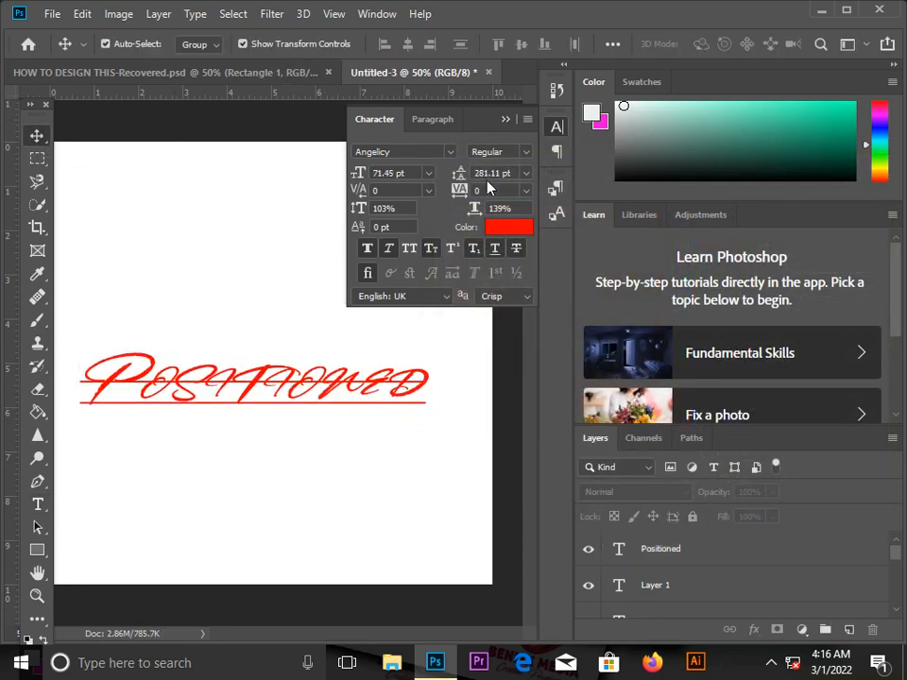
# Collapse the Character settings and move the word Positioned about 0.4 in right and 0.93 in up, near the canvas centre.
pyautogui.click(504, 120)
pyautogui.moveTo(301, 388); pyautogui.dragTo(317, 344)
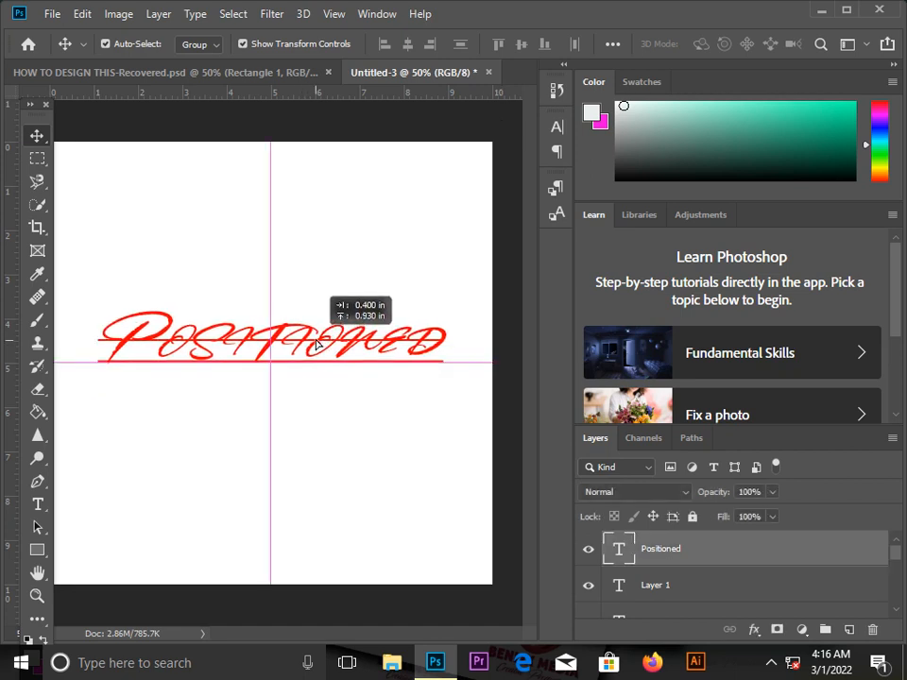
pyautogui.click(446, 135)
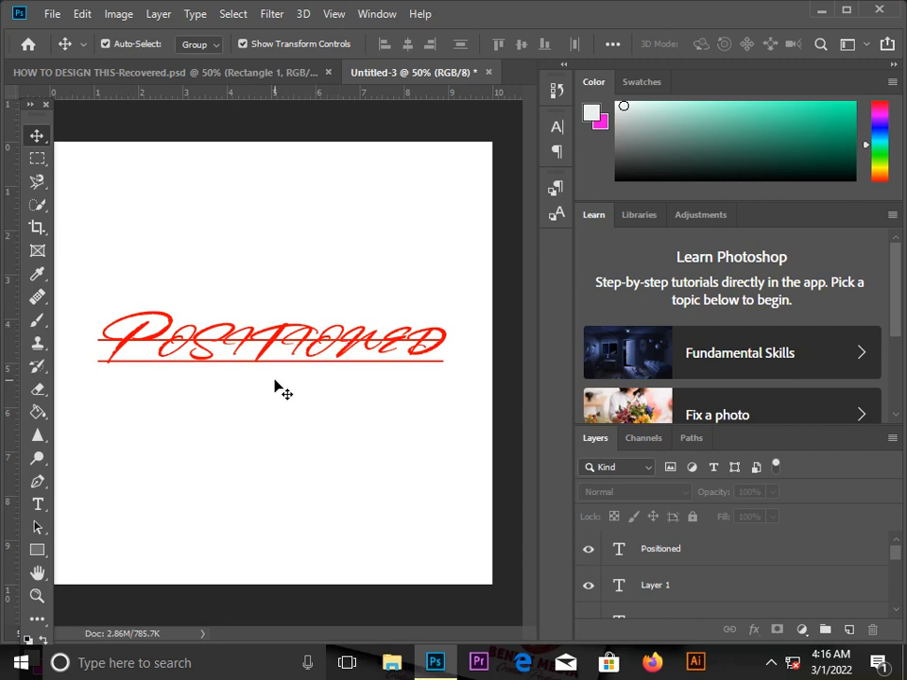
# Select the whole word Positioned on the canvas for text editing.
pyautogui.moveTo(245, 356); pyautogui.dragTo(319, 347)
pyautogui.doubleClick(319, 349)
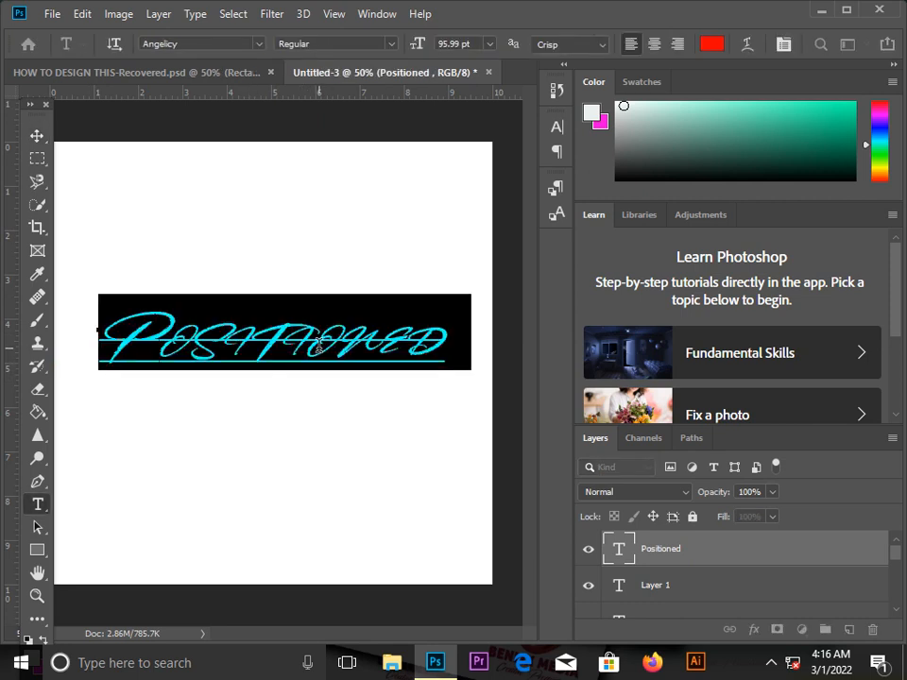